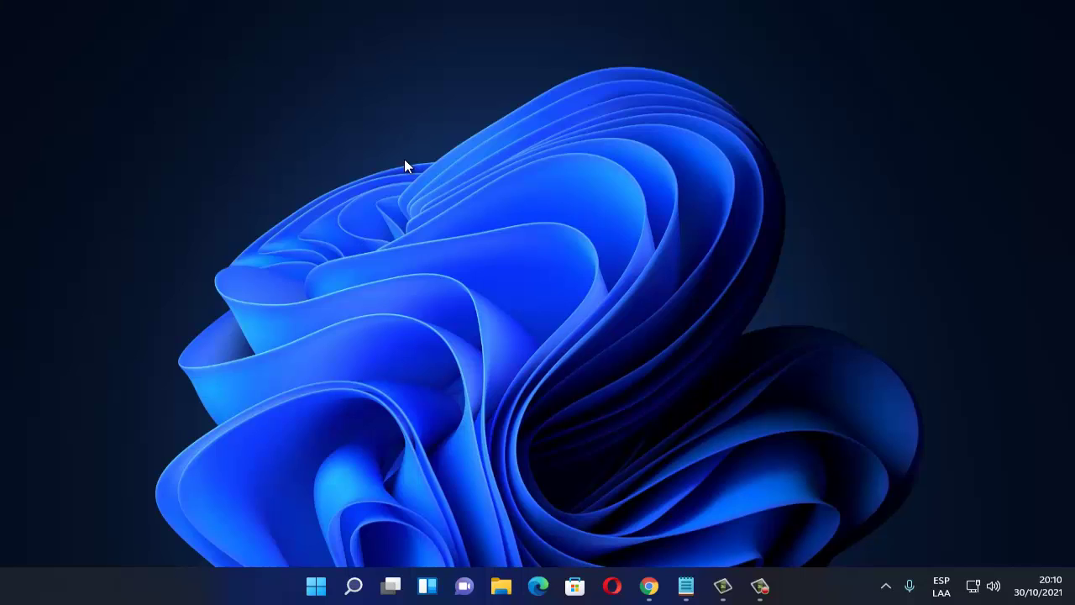
Search for cmd, open Símbolo del sistema as administrator and maximize its window.
{"action": "left_click", "coordinate": [354, 585]}
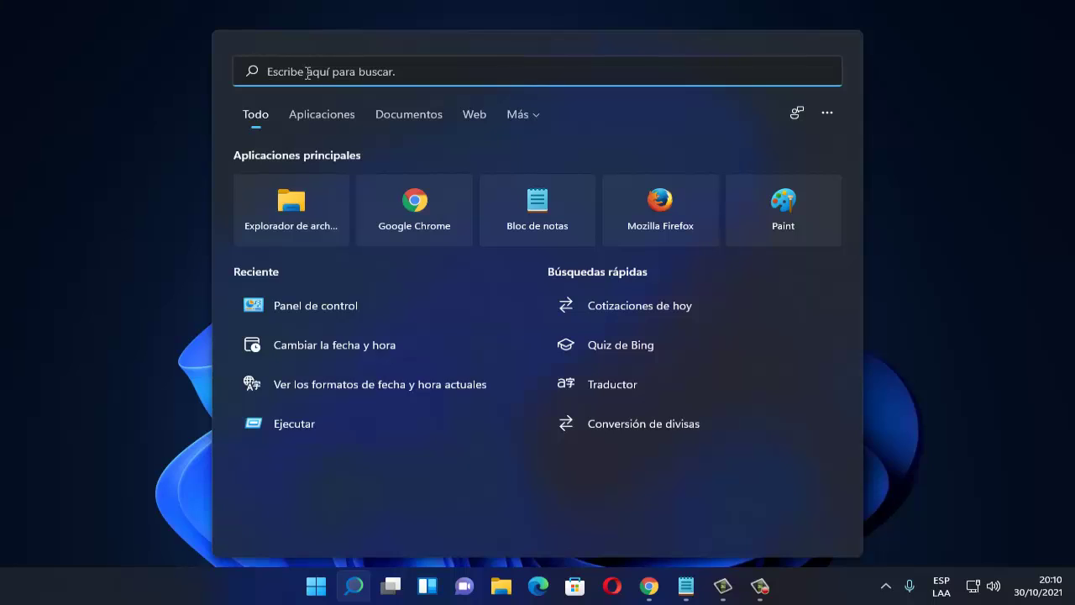
{"action": "type", "text": "cmd"}
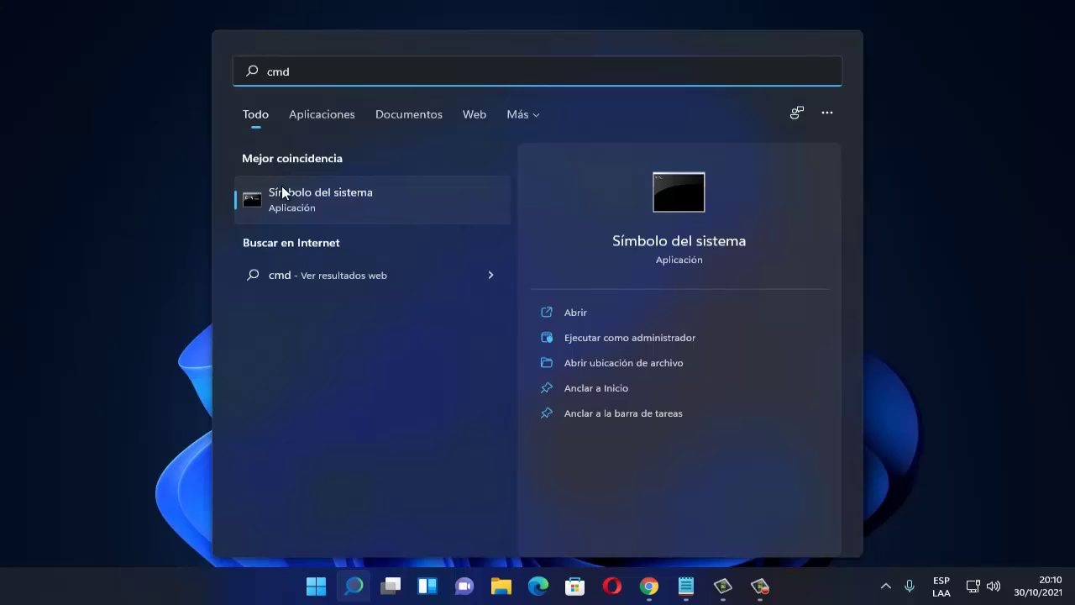
{"action": "right_click", "coordinate": [335, 197]}
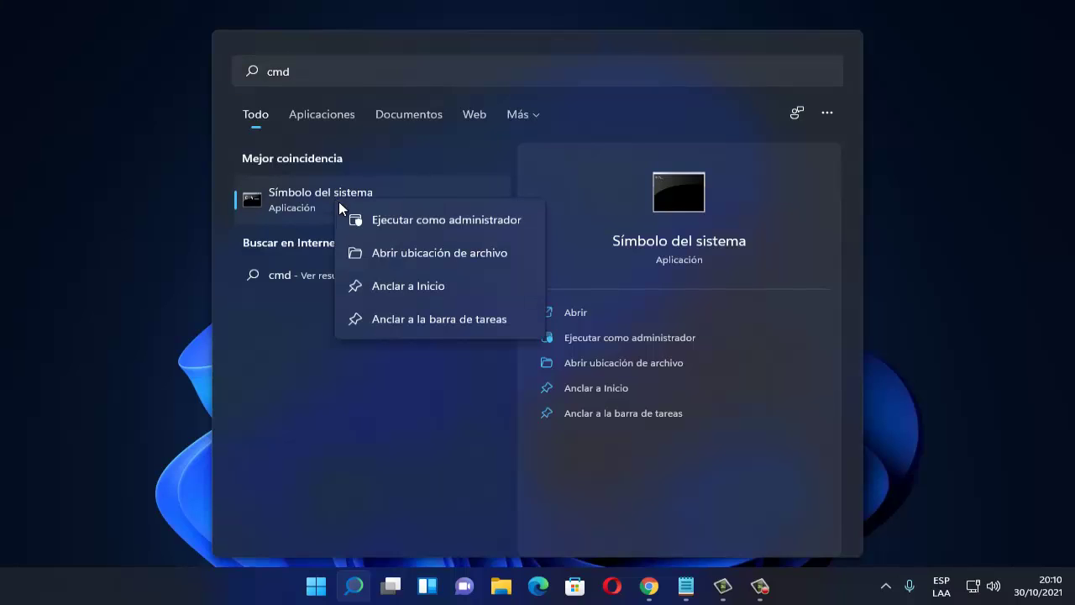
{"action": "left_click", "coordinate": [380, 220]}
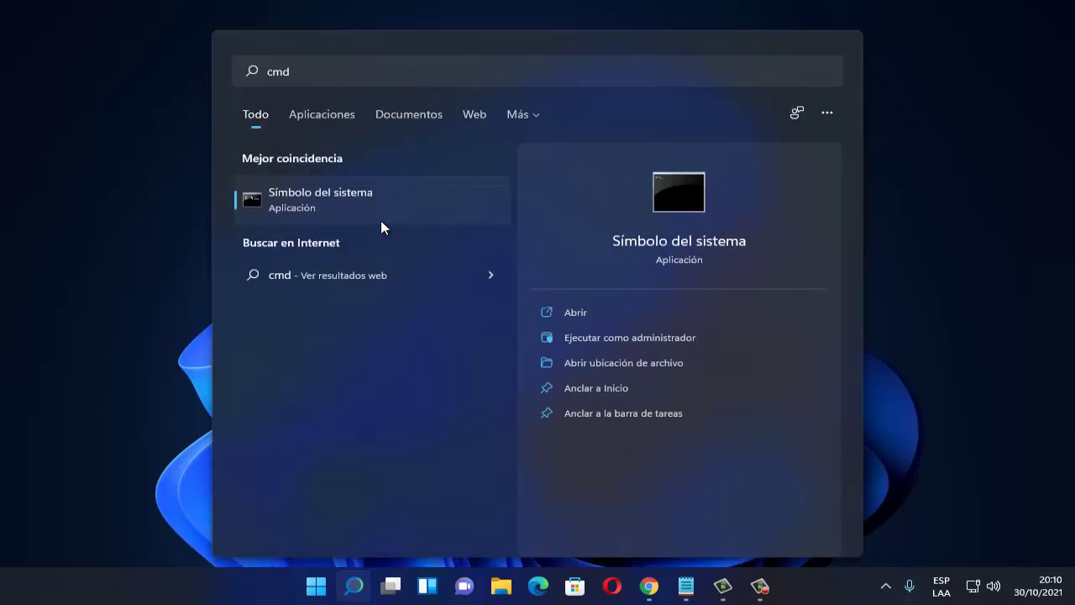
{"action": "key", "text": "Escape"}
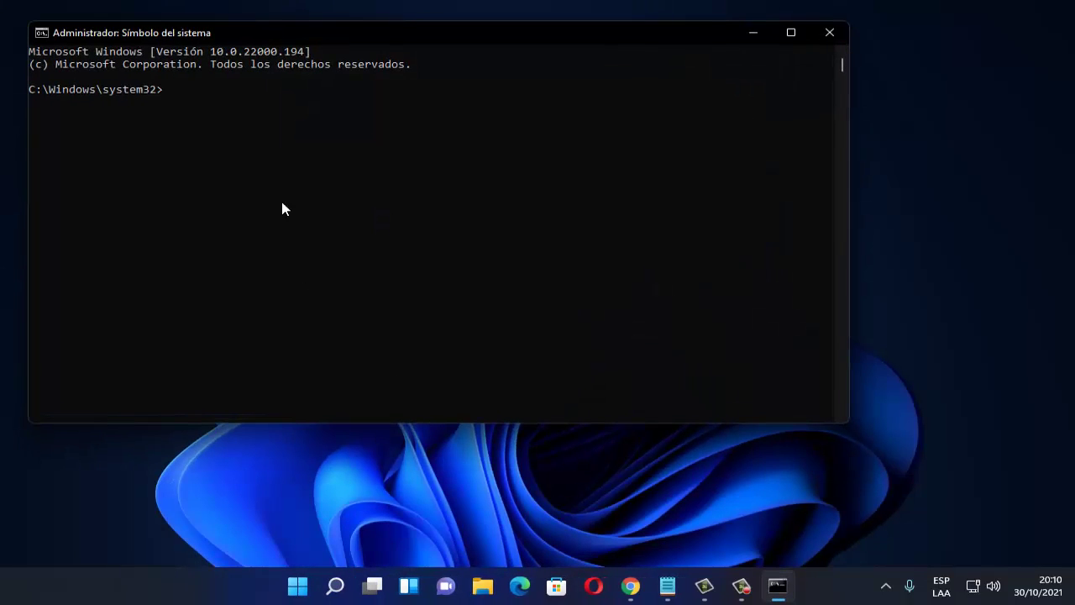
{"action": "left_click", "coordinate": [790, 32]}
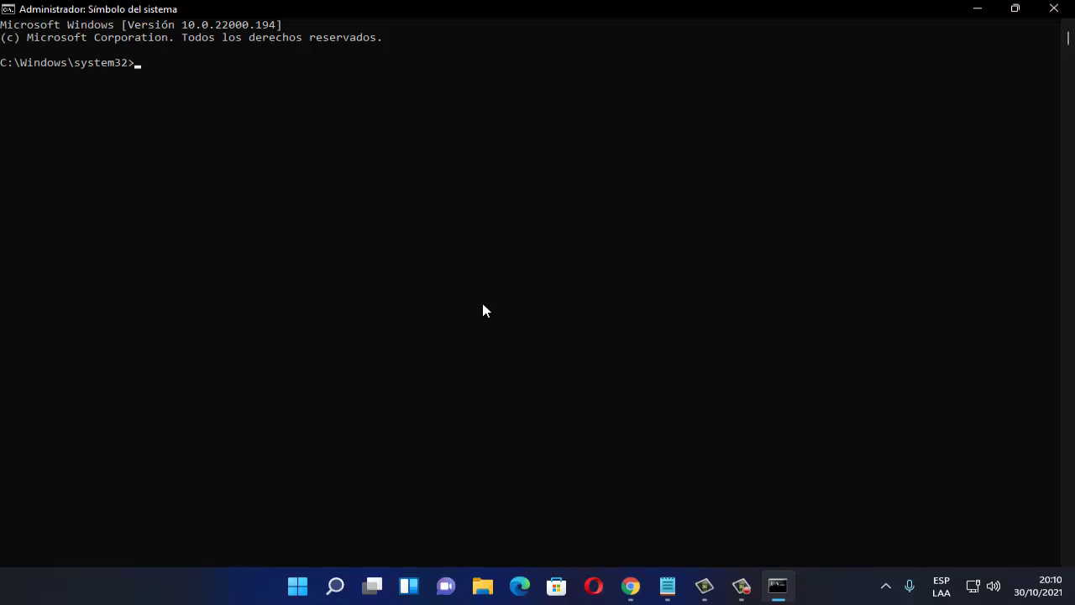
Copy the w32tm /unregister line from the Notepad note and paste it at the administrator command prompt.
{"action": "left_click", "coordinate": [666, 586]}
{"action": "left_click_drag", "start_coordinate": [240, 65], "coordinate": [14, 73]}
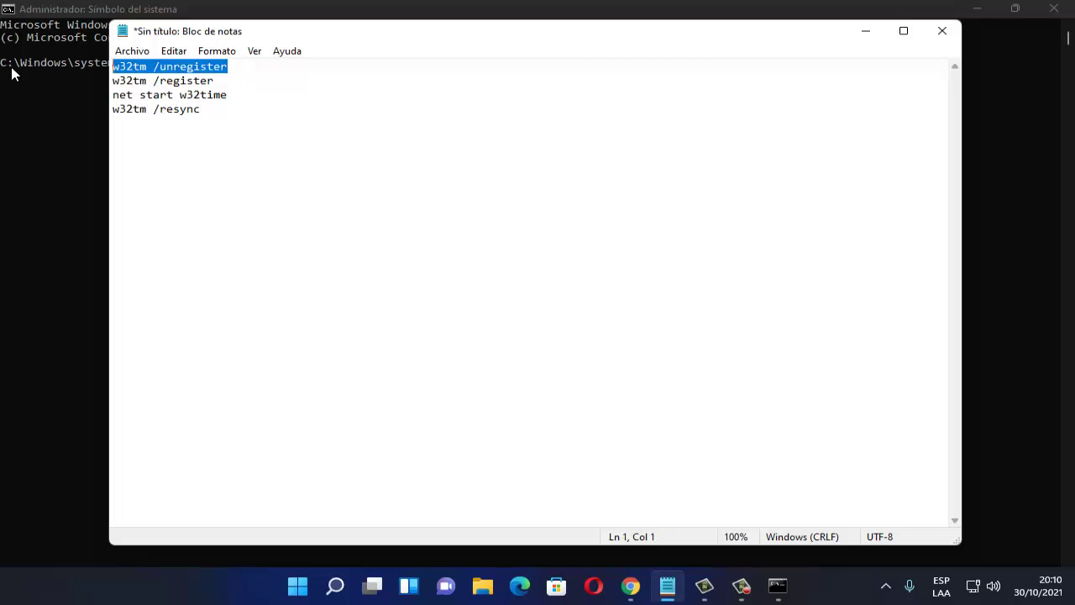
{"action": "right_click", "coordinate": [138, 67]}
{"action": "left_click", "coordinate": [183, 115]}
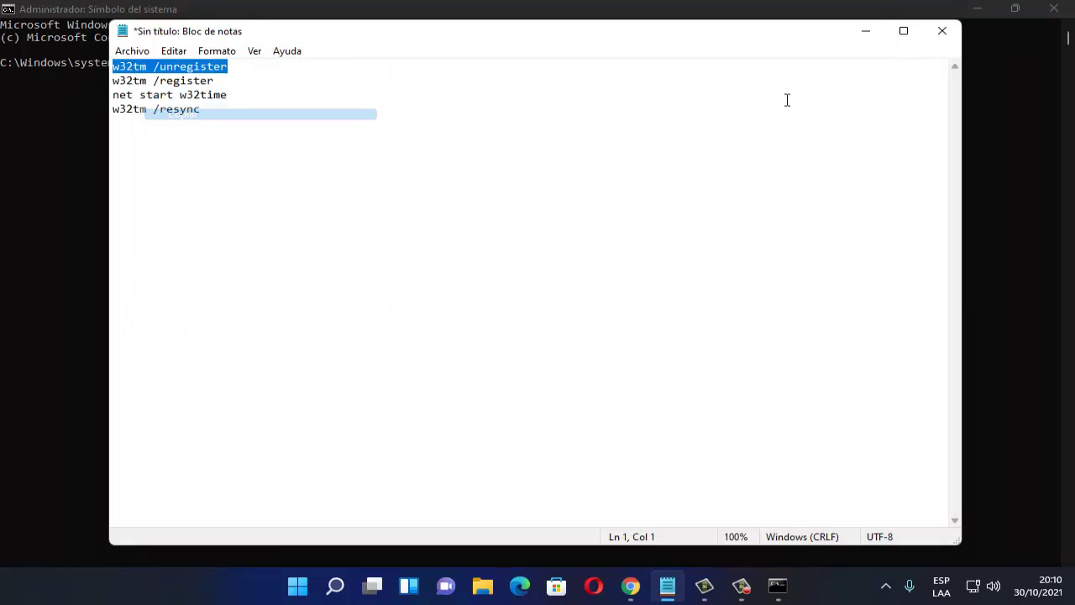
{"action": "left_click", "coordinate": [865, 31]}
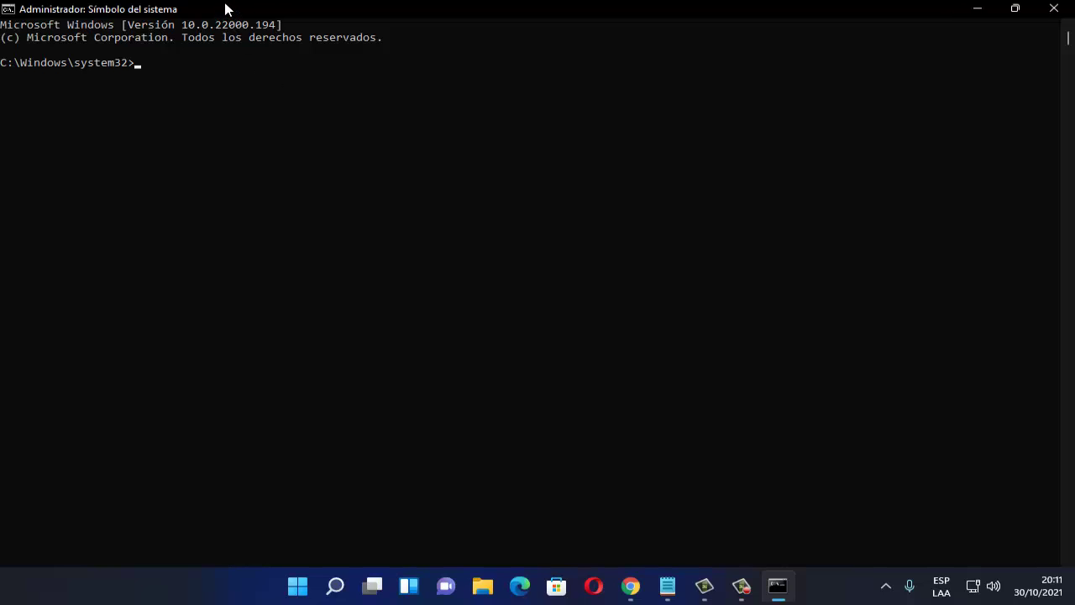
{"action": "right_click", "coordinate": [225, 9]}
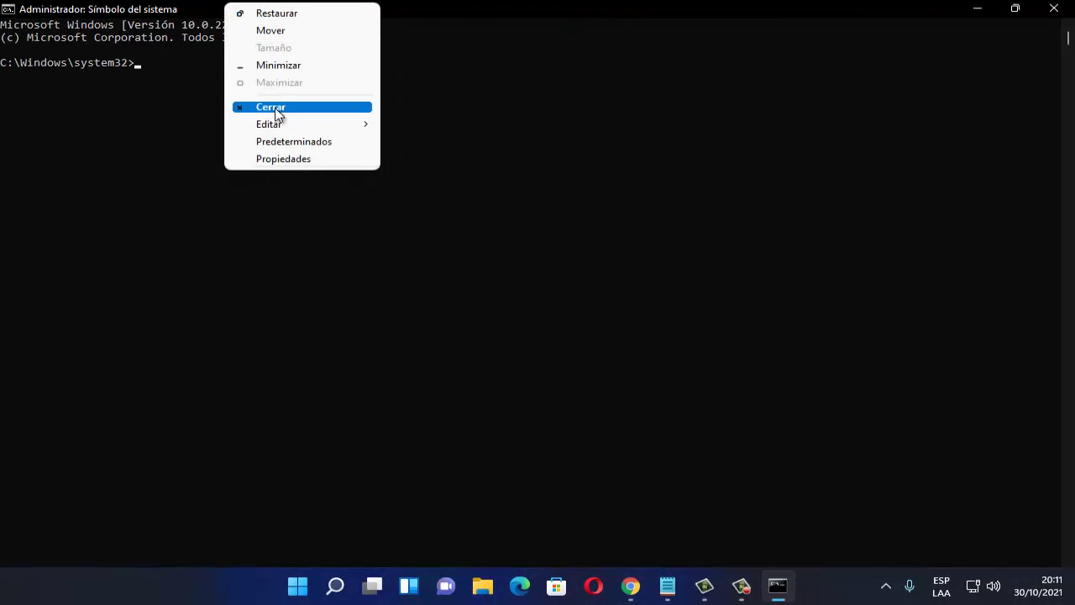
{"action": "mouse_move", "coordinate": [278, 126]}
{"action": "left_click", "coordinate": [420, 159]}
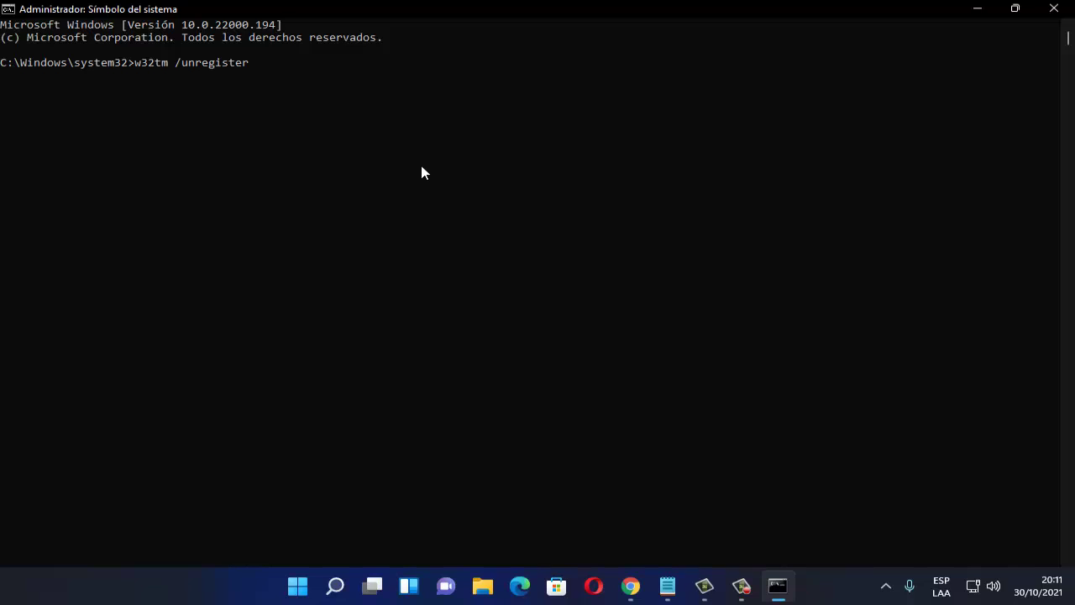
Erase the pasted w32tm /unregister command from the prompt without running it.
{"action": "key", "text": "BackSpace"}
{"action": "key", "text": "BackSpace"}
{"action": "key", "text": "BackSpace"}
{"action": "key", "text": "BackSpace"}
{"action": "key", "text": "BackSpace"}
{"action": "key", "text": "BackSpace"}
{"action": "key", "text": "BackSpace"}
{"action": "key", "text": "BackSpace"}
{"action": "key", "text": "BackSpace"}
{"action": "key", "text": "BackSpace"}
{"action": "key", "text": "BackSpace"}
{"action": "key", "text": "BackSpace"}
{"action": "key", "text": "BackSpace"}
{"action": "key", "text": "BackSpace"}
{"action": "key", "text": "BackSpace"}
{"action": "key", "text": "BackSpace"}
{"action": "key", "text": "BackSpace"}
Copy the w32tm /register line from the Notepad note and paste it at the command prompt.
{"action": "left_click", "coordinate": [667, 585]}
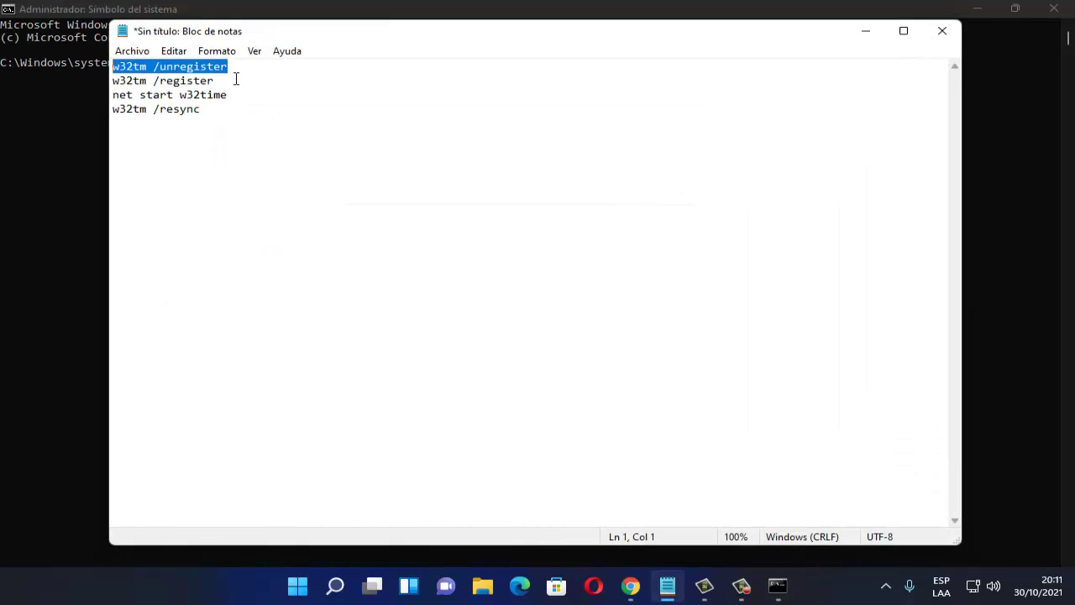
{"action": "left_click_drag", "start_coordinate": [236, 79], "coordinate": [96, 84]}
{"action": "right_click", "coordinate": [126, 87]}
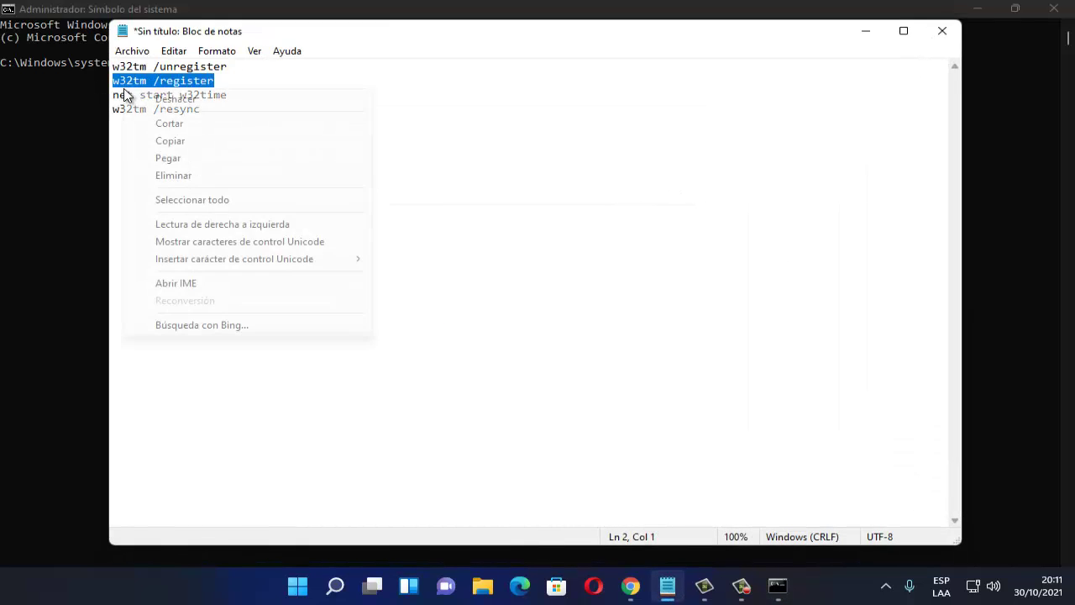
{"action": "left_click", "coordinate": [201, 156]}
{"action": "left_click", "coordinate": [178, 54]}
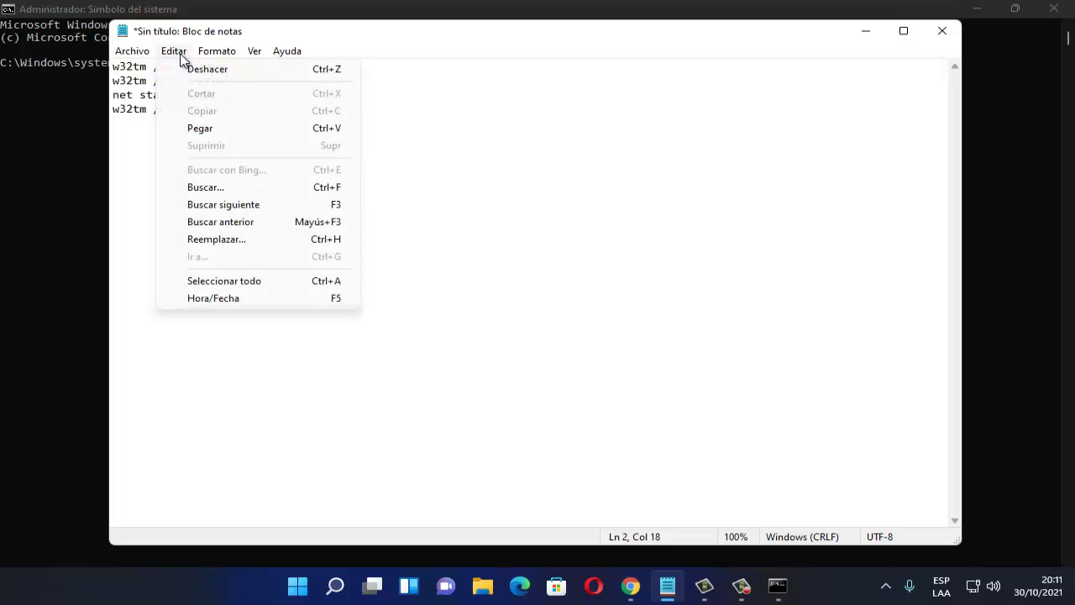
{"action": "left_click", "coordinate": [207, 68]}
{"action": "right_click", "coordinate": [191, 82]}
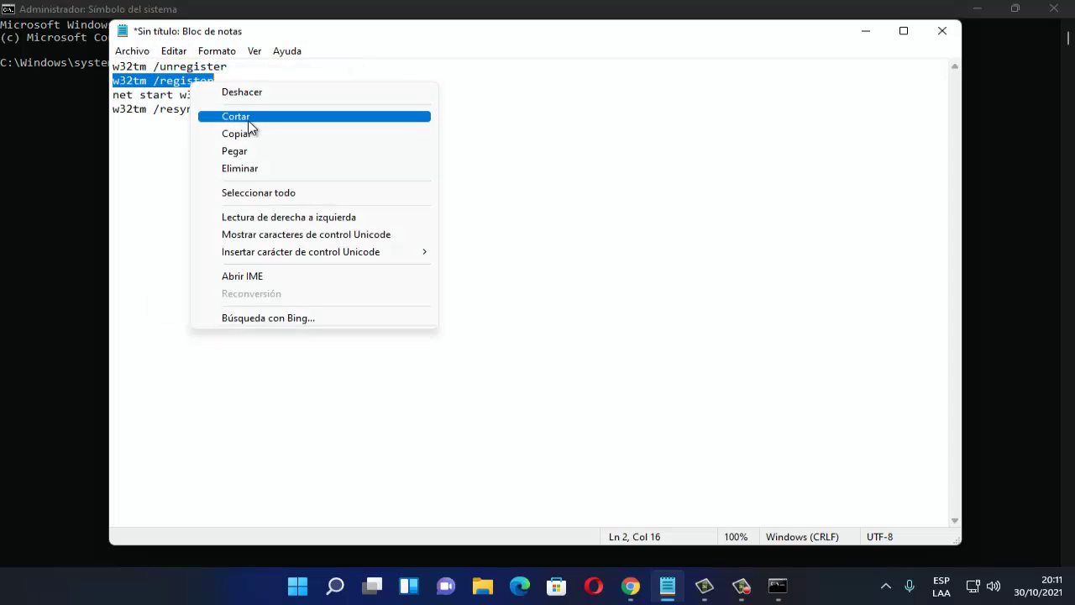
{"action": "left_click", "coordinate": [252, 133]}
{"action": "left_click", "coordinate": [71, 166]}
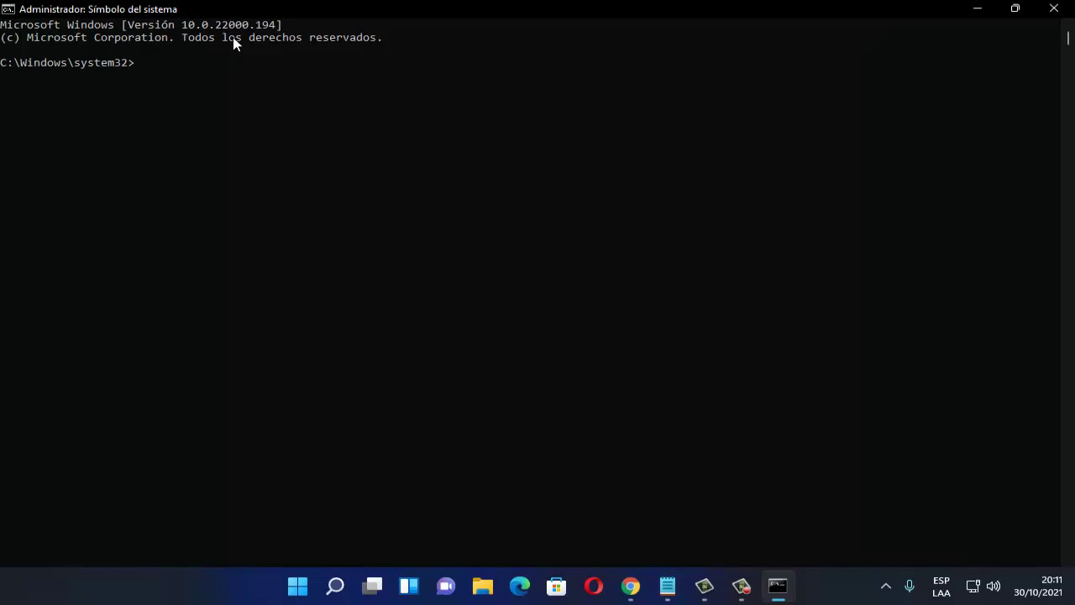
{"action": "right_click", "coordinate": [257, 10]}
{"action": "mouse_move", "coordinate": [318, 132]}
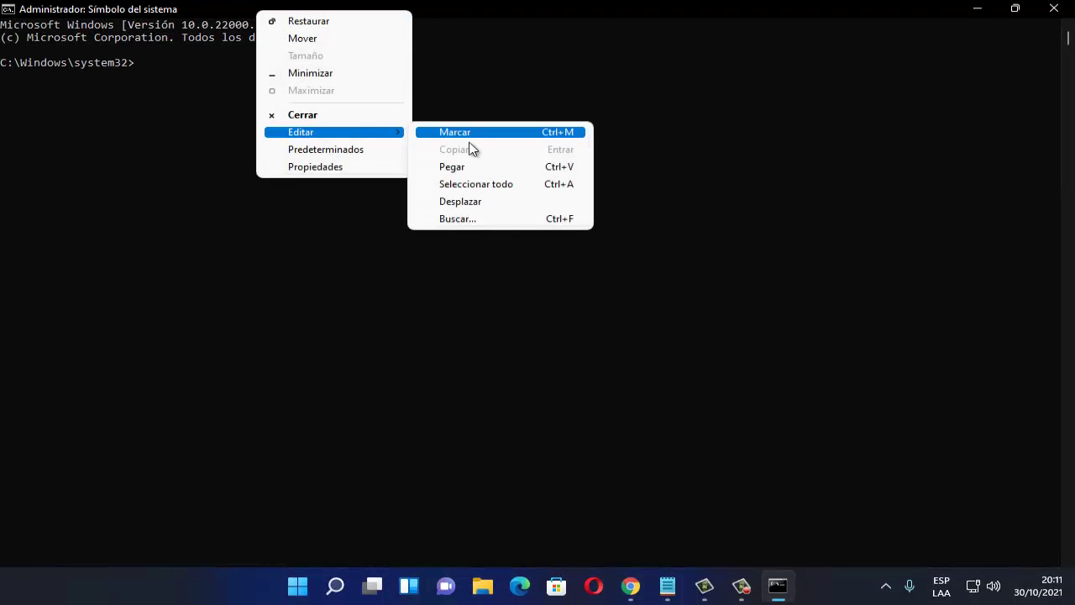
{"action": "left_click", "coordinate": [476, 172]}
Erase the pasted w32tm /register command from the prompt without running it.
{"action": "key", "text": "BackSpace"}
{"action": "key", "text": "BackSpace"}
{"action": "key", "text": "BackSpace"}
{"action": "key", "text": "BackSpace"}
{"action": "key", "text": "BackSpace"}
{"action": "key", "text": "BackSpace"}
{"action": "key", "text": "BackSpace"}
{"action": "key", "text": "BackSpace"}
{"action": "key", "text": "BackSpace"}
{"action": "key", "text": "BackSpace"}
{"action": "key", "text": "BackSpace"}
{"action": "key", "text": "BackSpace"}
{"action": "key", "text": "BackSpace"}
{"action": "key", "text": "BackSpace"}
{"action": "key", "text": "BackSpace"}
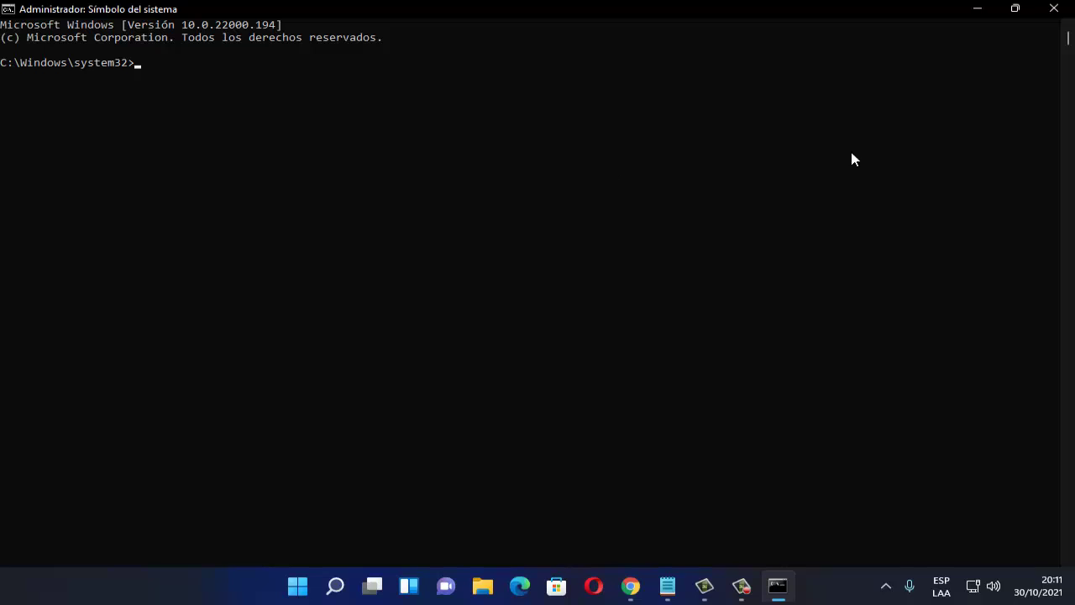
Review the net start w32time and w32tm /resync lines in the Notepad note, and minimize it.
{"action": "left_click", "coordinate": [667, 586]}
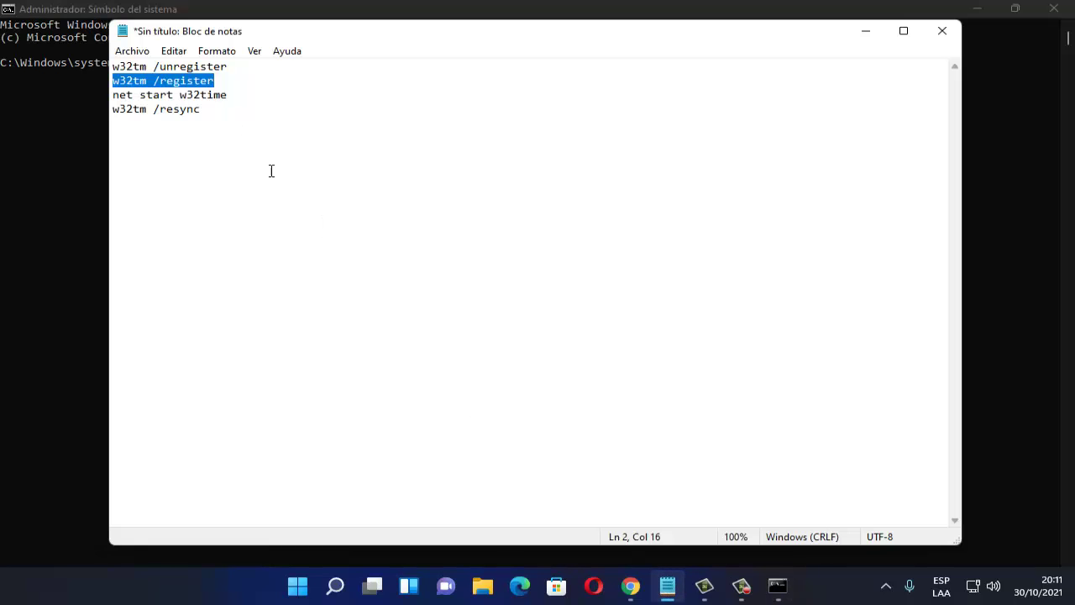
{"action": "left_click", "coordinate": [217, 92]}
{"action": "left_click", "coordinate": [205, 111]}
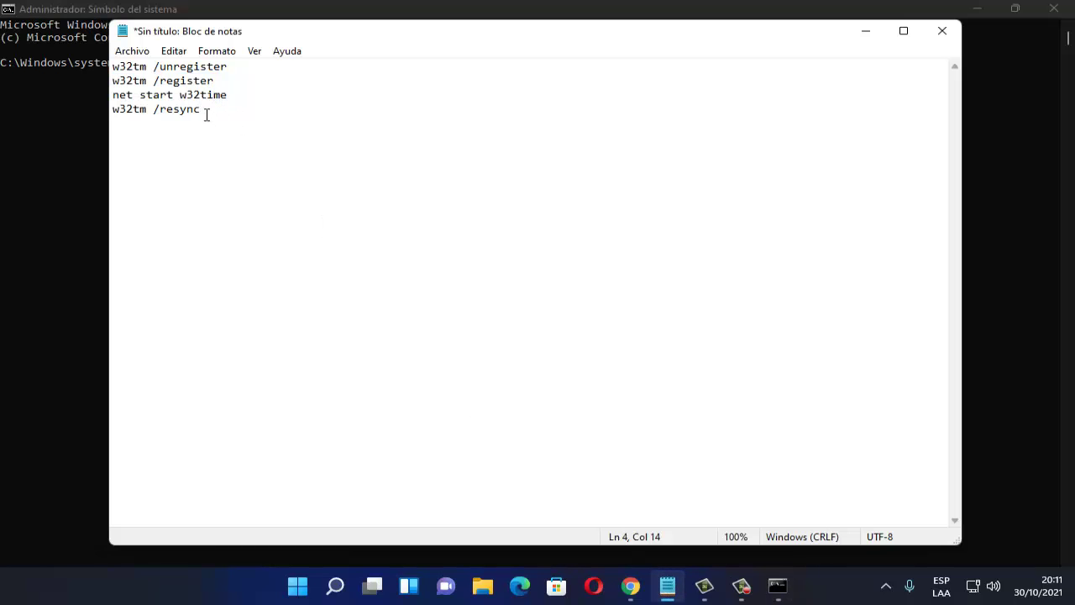
{"action": "left_click", "coordinate": [873, 31]}
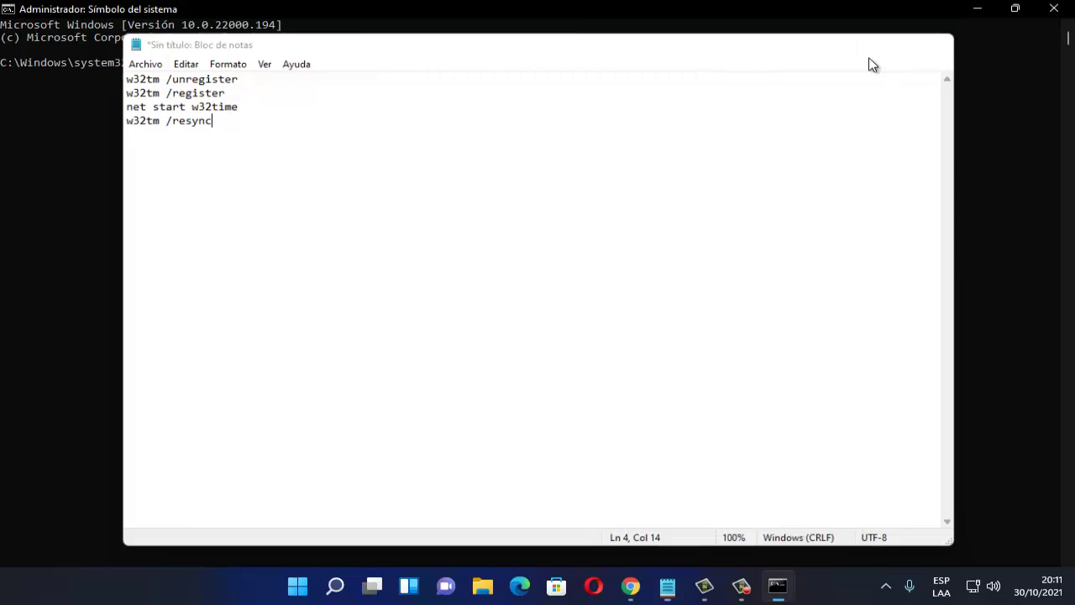
Close the administrator command prompt with the exit command.
{"action": "left_click", "coordinate": [221, 65]}
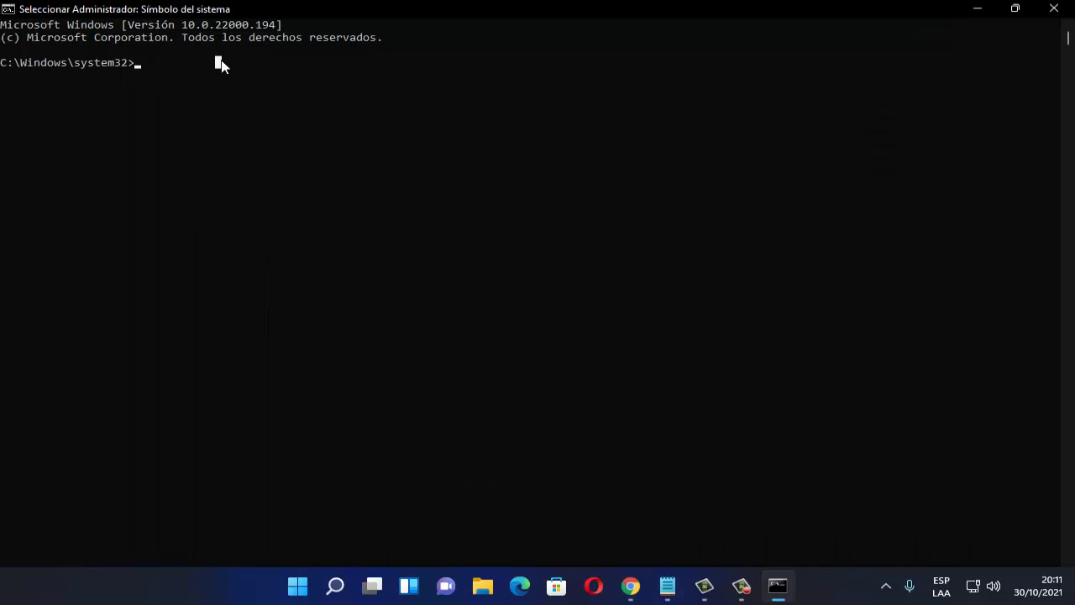
{"action": "left_click", "coordinate": [132, 64]}
{"action": "type", "text": "exit"}
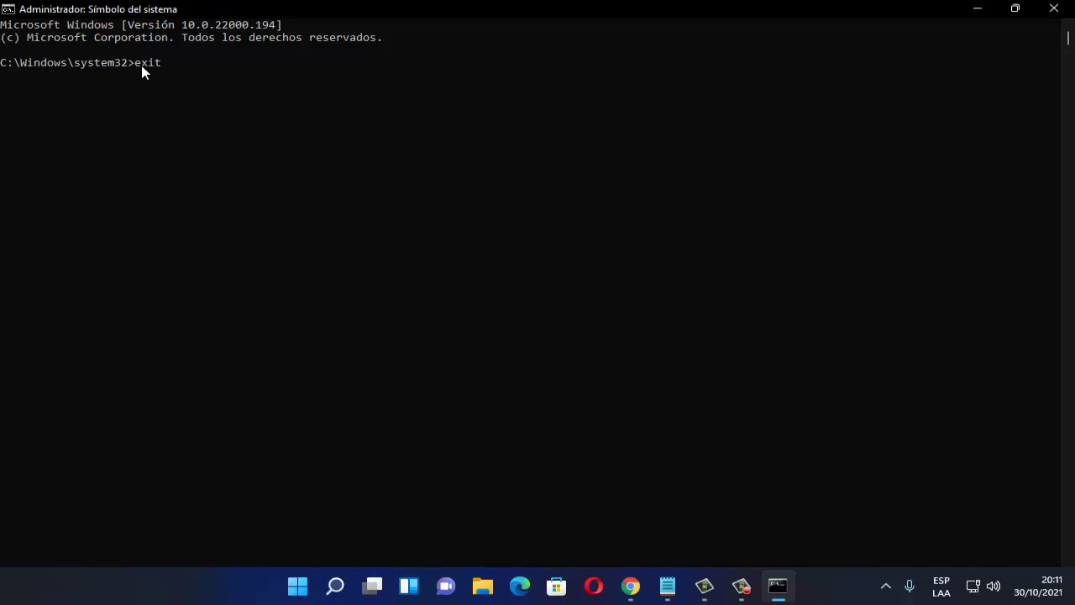
{"action": "key", "text": "Return"}
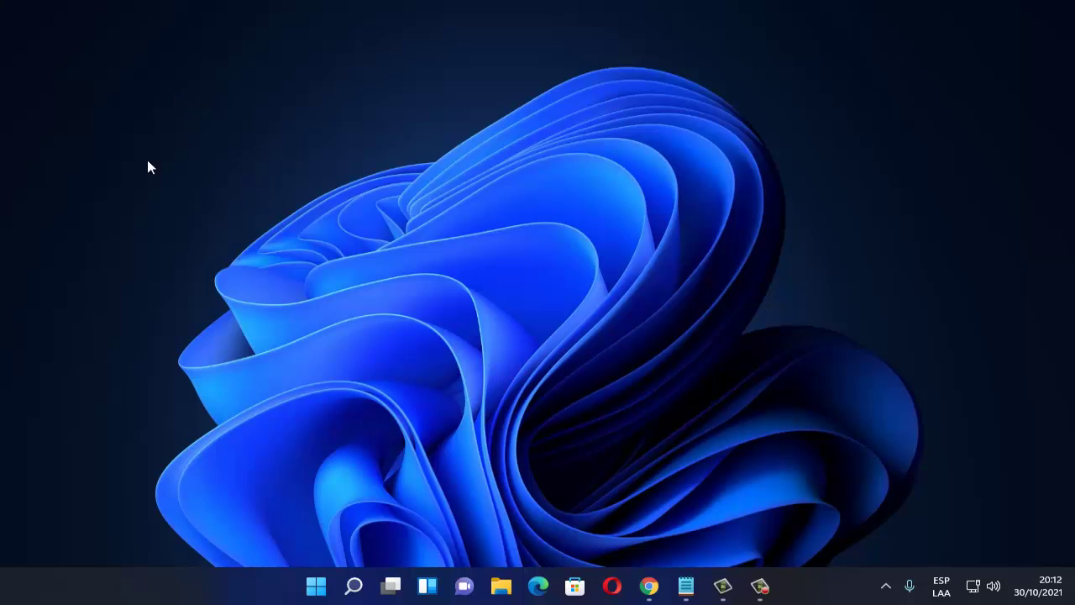
Search for panel de control, open Panel de control and maximize its window.
{"action": "left_click", "coordinate": [353, 586]}
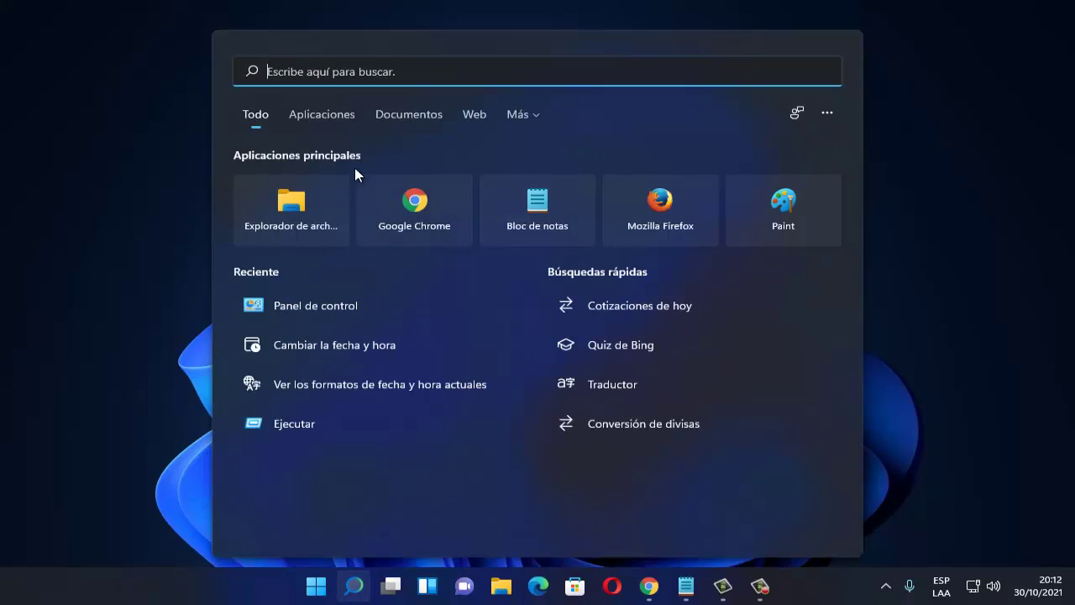
{"action": "type", "text": "p"}
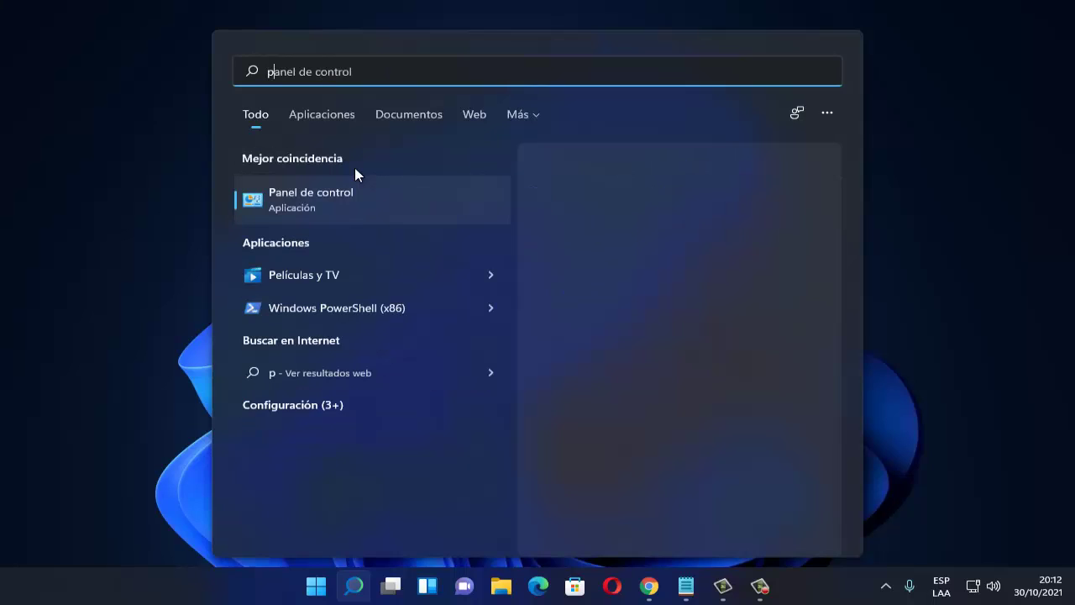
{"action": "type", "text": "anel de control"}
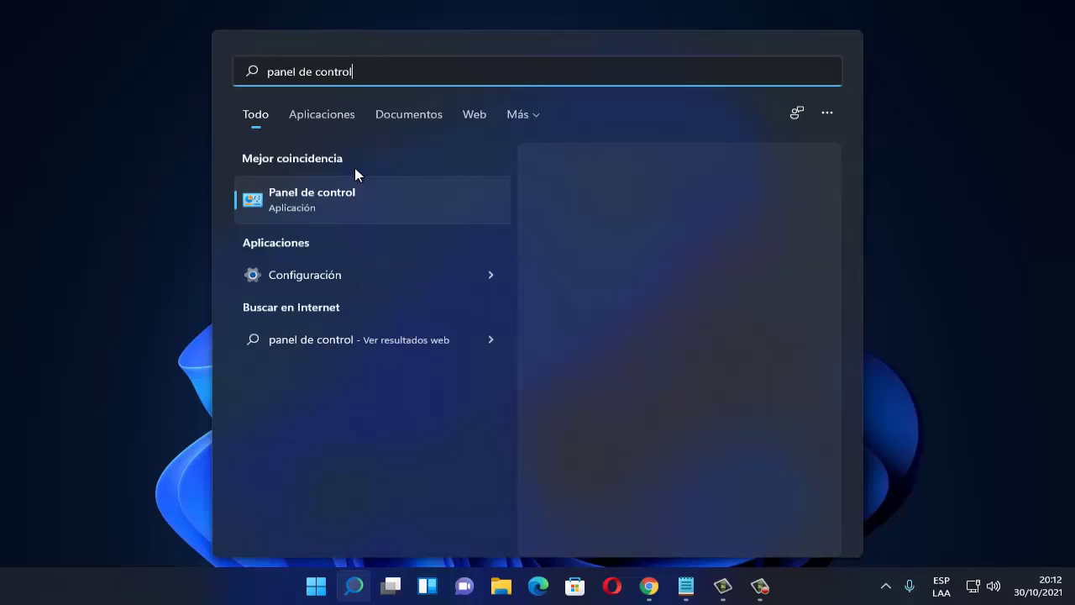
{"action": "left_click", "coordinate": [346, 204]}
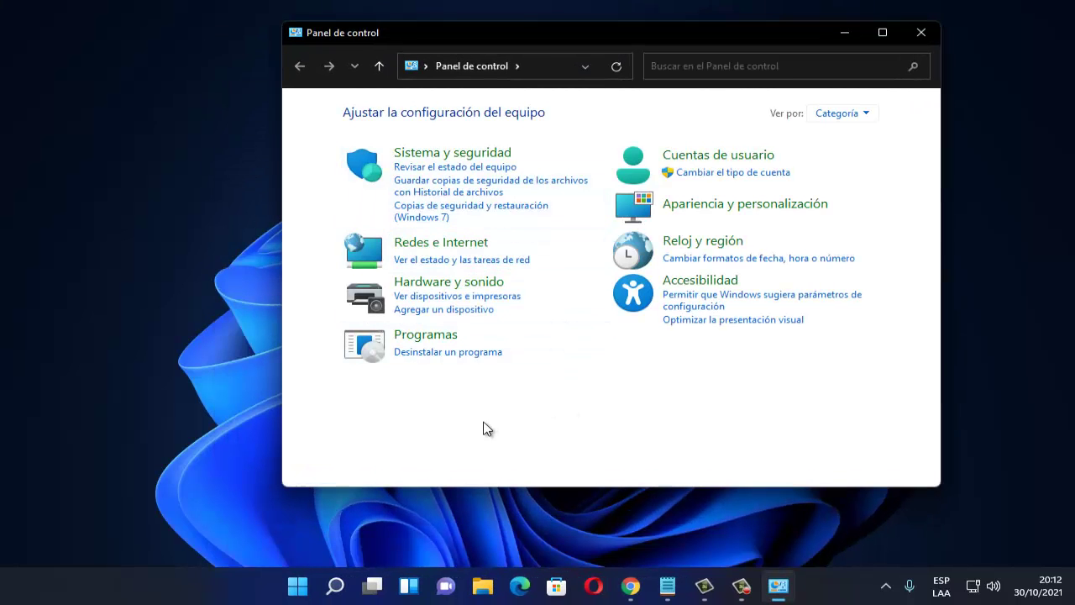
{"action": "left_click", "coordinate": [882, 33]}
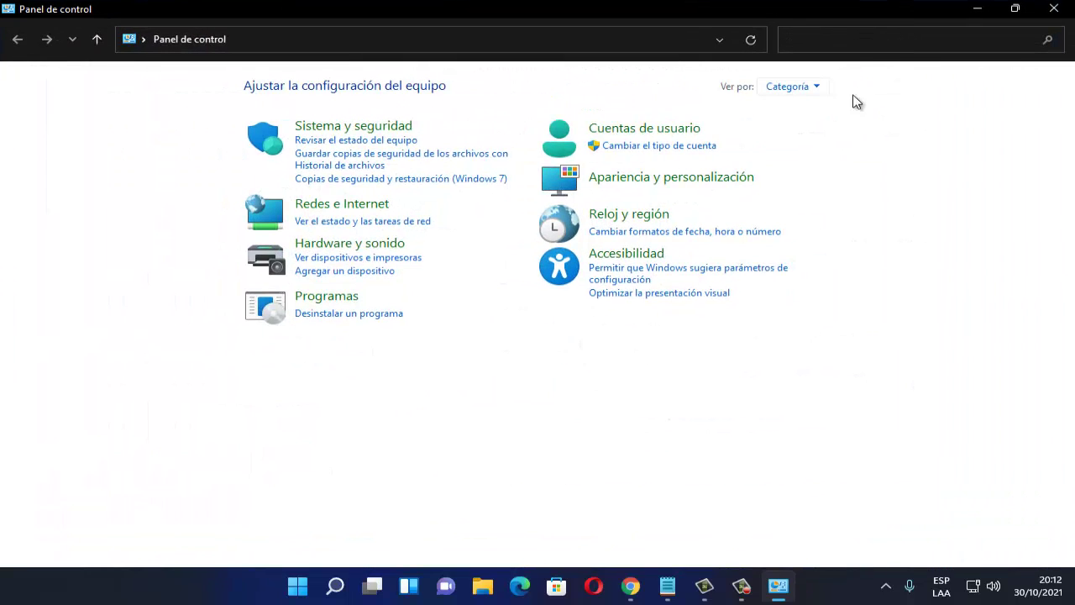
Open the Fecha y hora settings under Reloj y región and move the dialog toward the middle of the screen.
{"action": "left_click", "coordinate": [657, 220]}
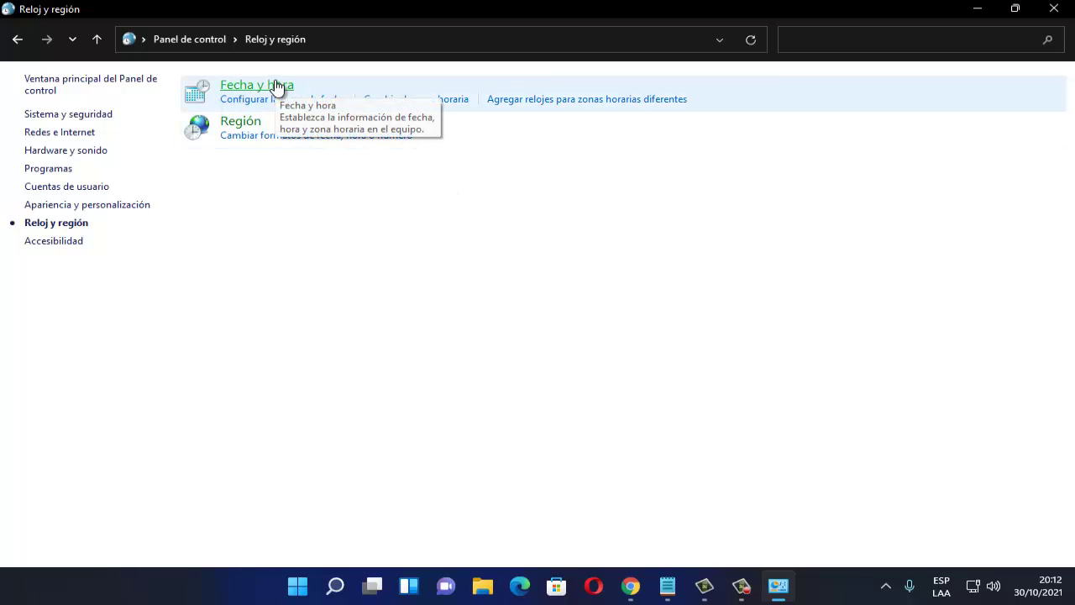
{"action": "left_click", "coordinate": [276, 85]}
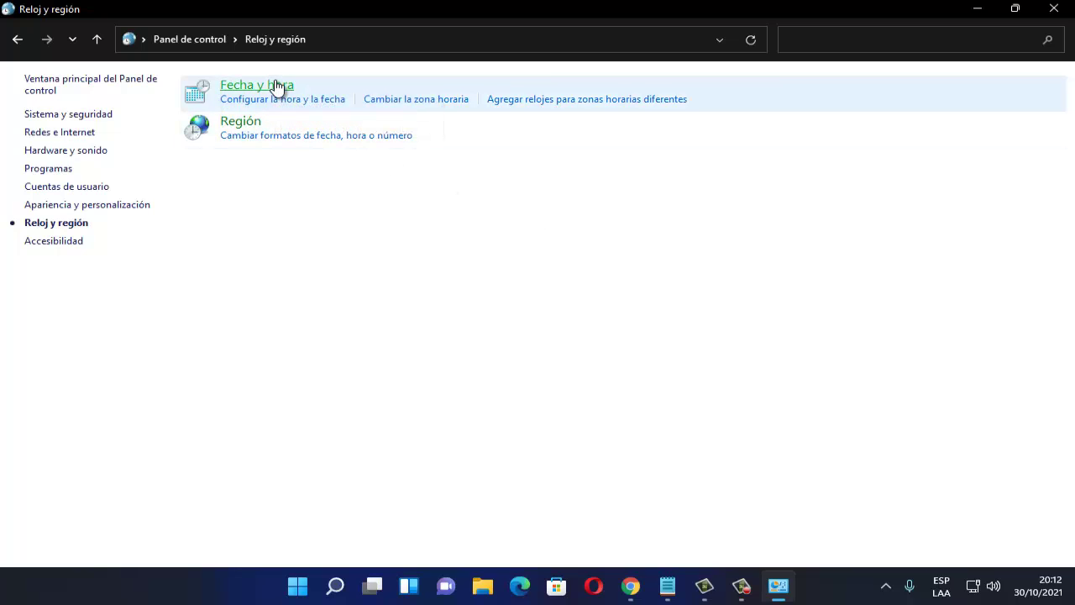
{"action": "left_click_drag", "start_coordinate": [316, 106], "coordinate": [522, 146]}
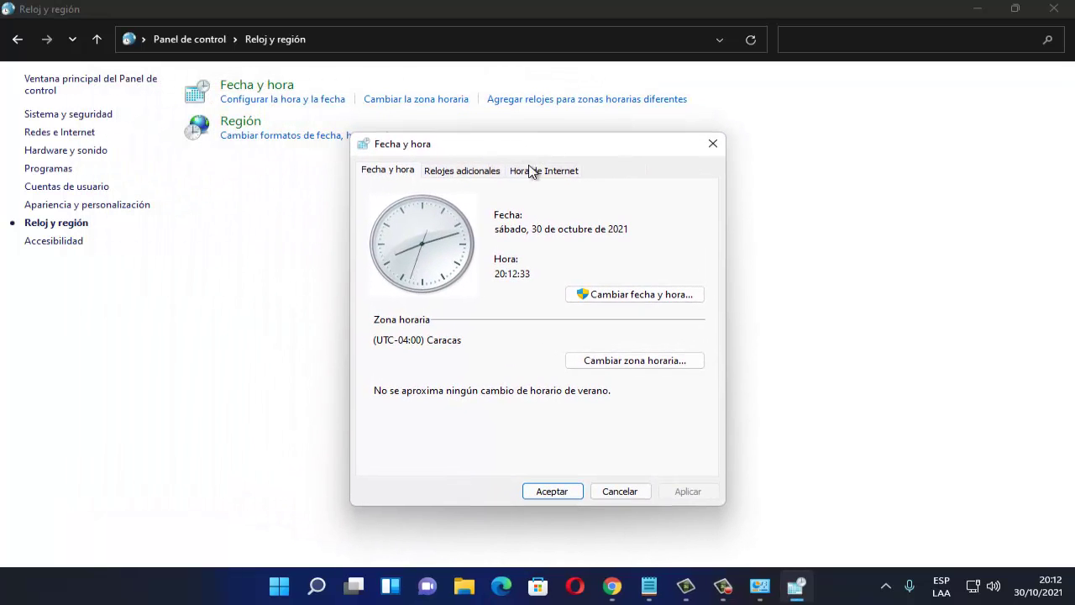
Browse the time zones in the zone settings, try (UTC-05:00) Bogotá, Lima, Quito, Rio Branco, and cancel the change.
{"action": "left_click", "coordinate": [615, 371]}
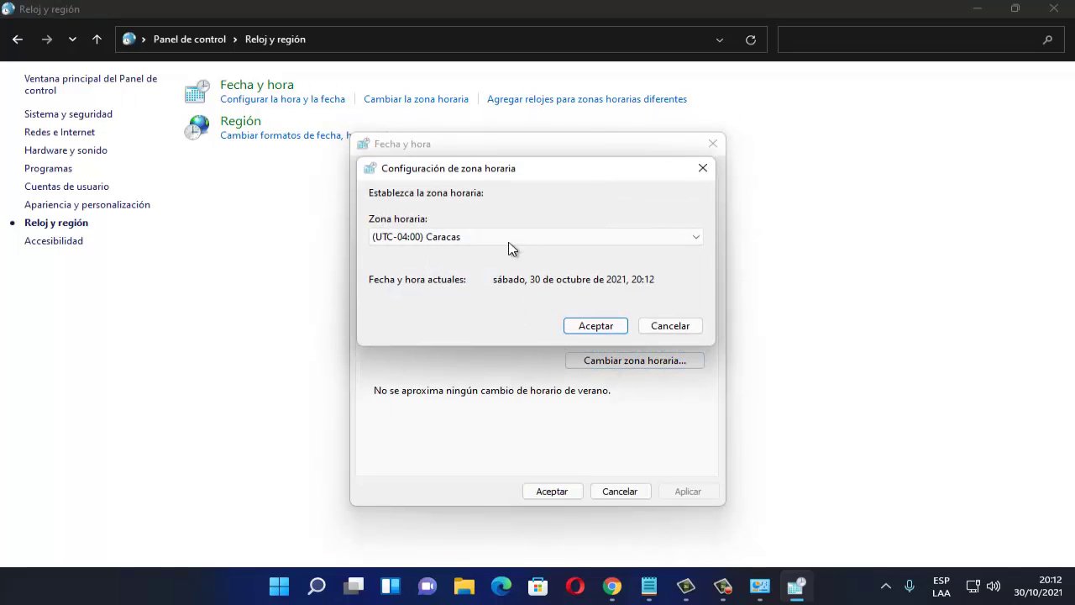
{"action": "left_click", "coordinate": [460, 239]}
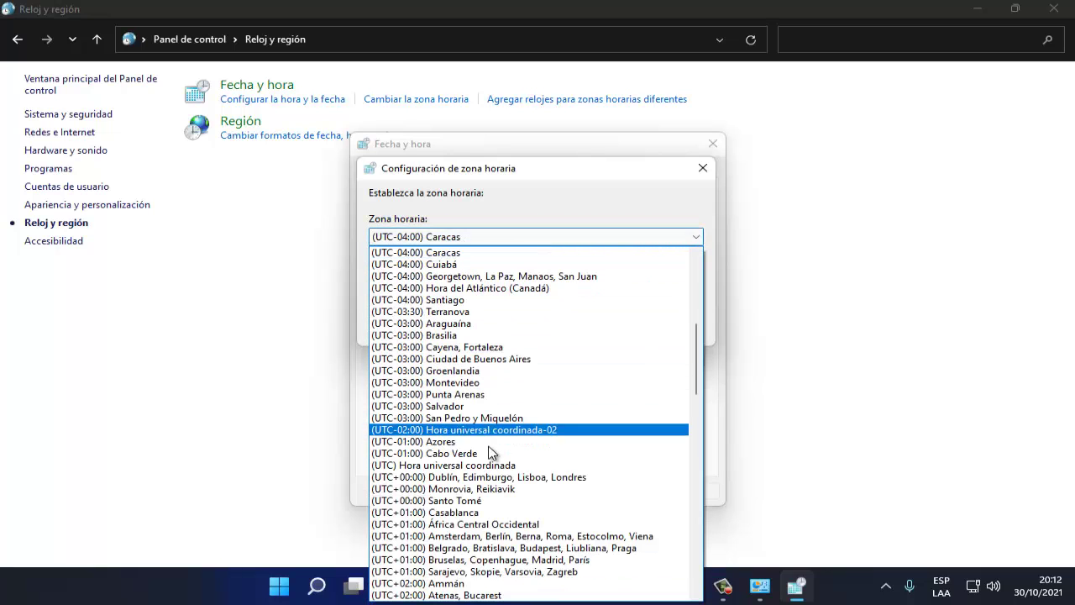
{"action": "scroll", "coordinate": [498, 510], "scroll_direction": "down", "scroll_amount": 7}
{"action": "scroll", "coordinate": [512, 509], "scroll_direction": "up", "scroll_amount": 16}
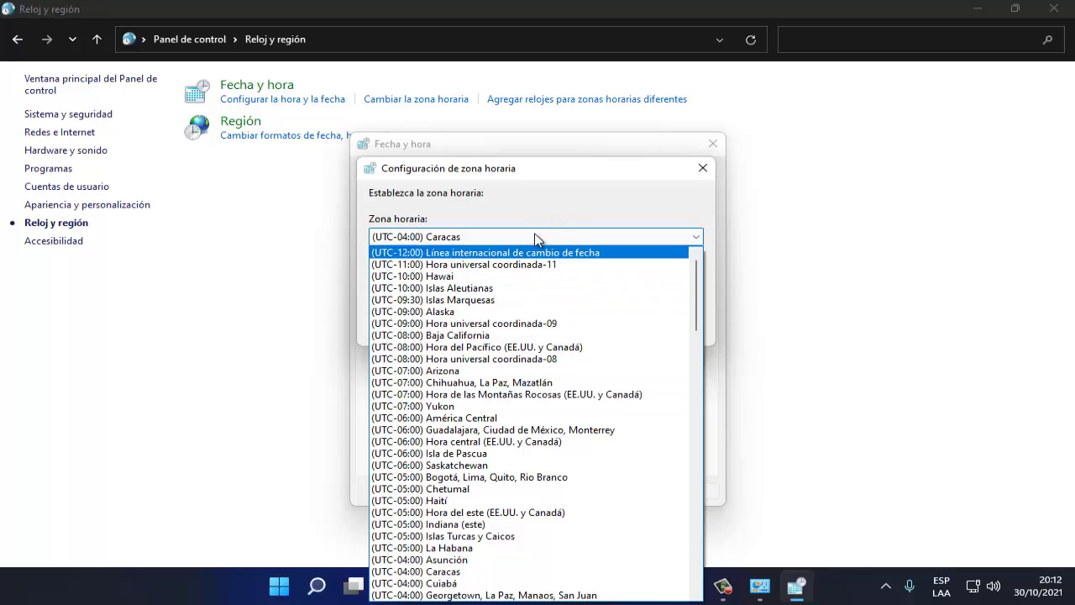
{"action": "scroll", "coordinate": [532, 403], "scroll_direction": "down", "scroll_amount": 3}
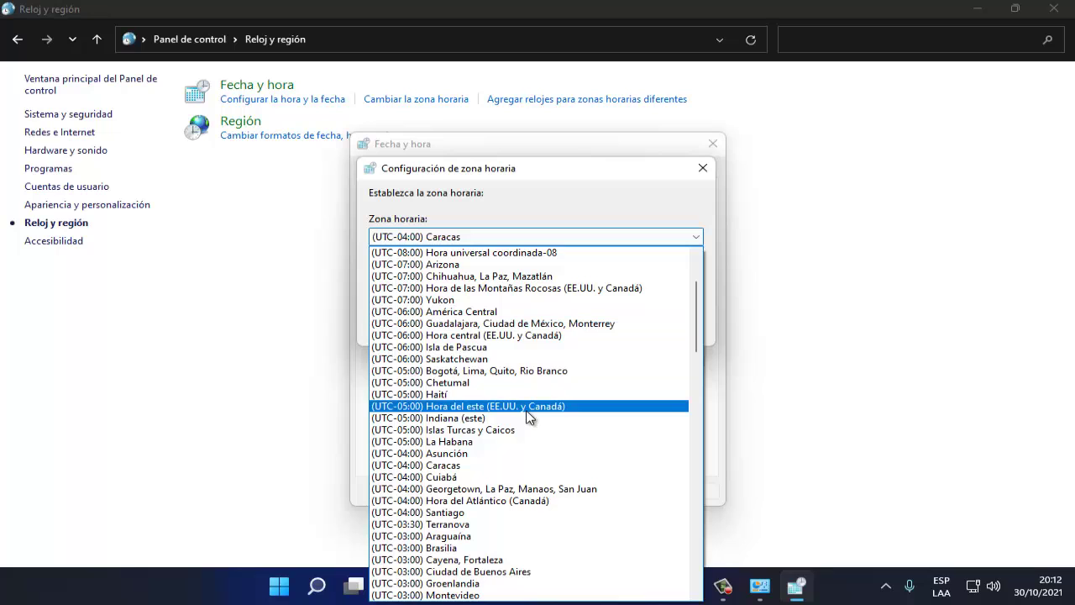
{"action": "left_click", "coordinate": [494, 370]}
{"action": "left_click", "coordinate": [479, 238]}
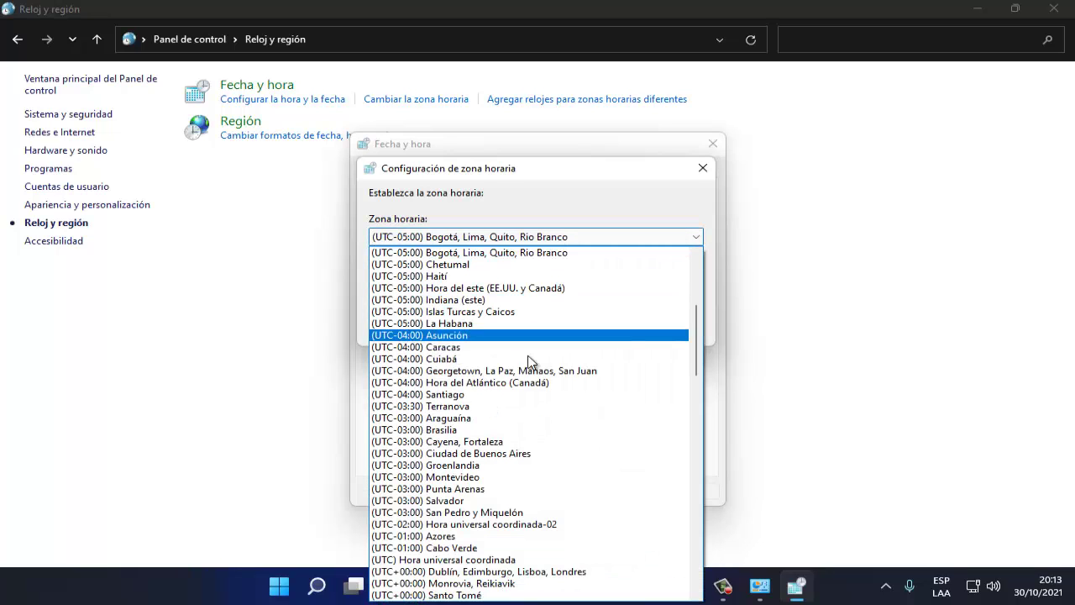
{"action": "scroll", "coordinate": [532, 445], "scroll_direction": "down", "scroll_amount": 7}
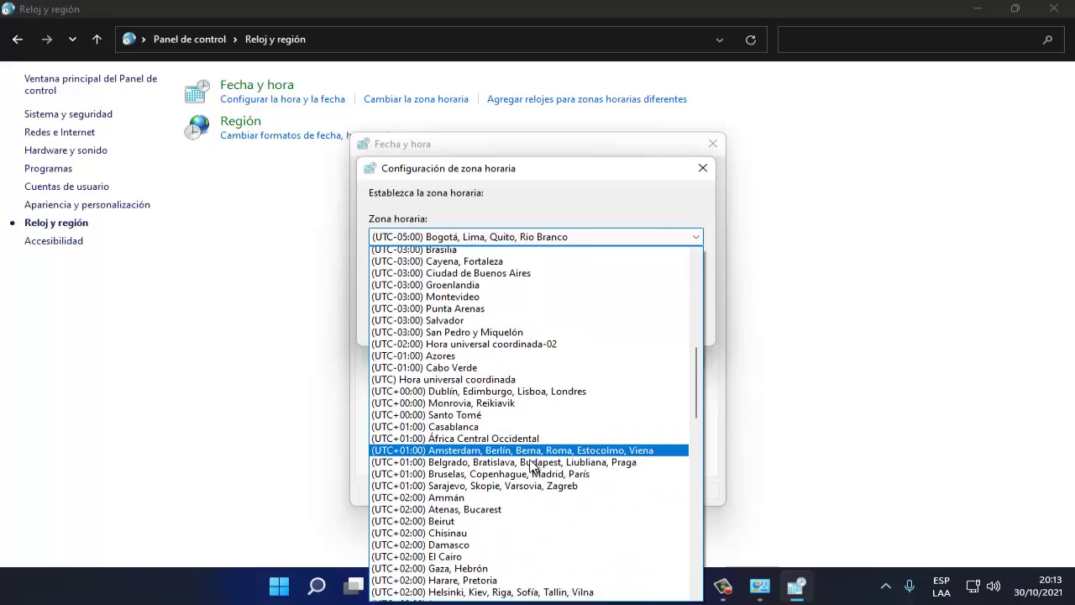
{"action": "scroll", "coordinate": [532, 468], "scroll_direction": "down", "scroll_amount": 9}
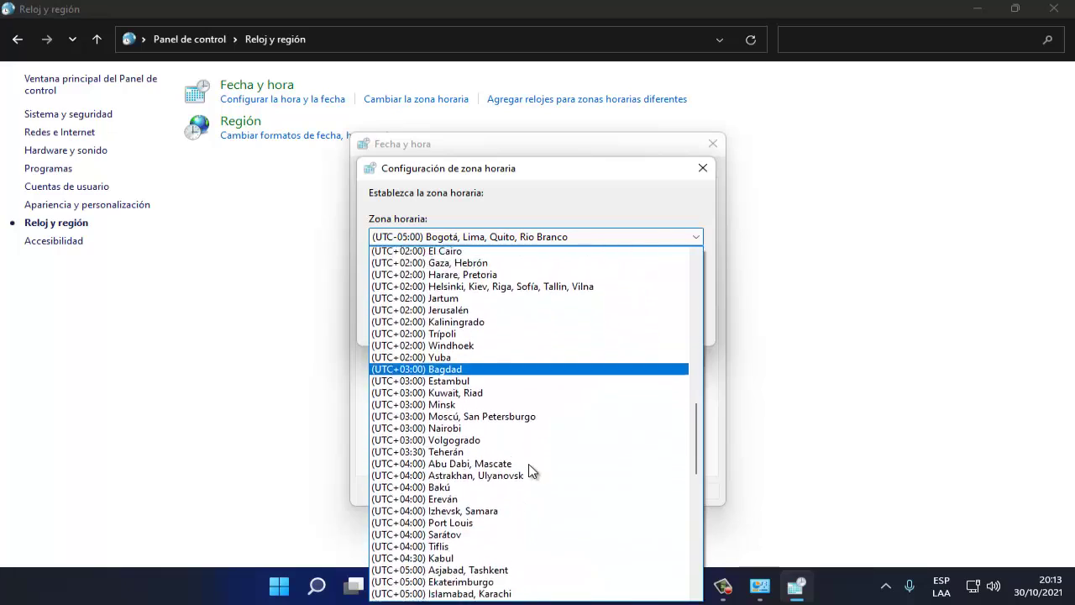
{"action": "scroll", "coordinate": [532, 470], "scroll_direction": "down", "scroll_amount": 14}
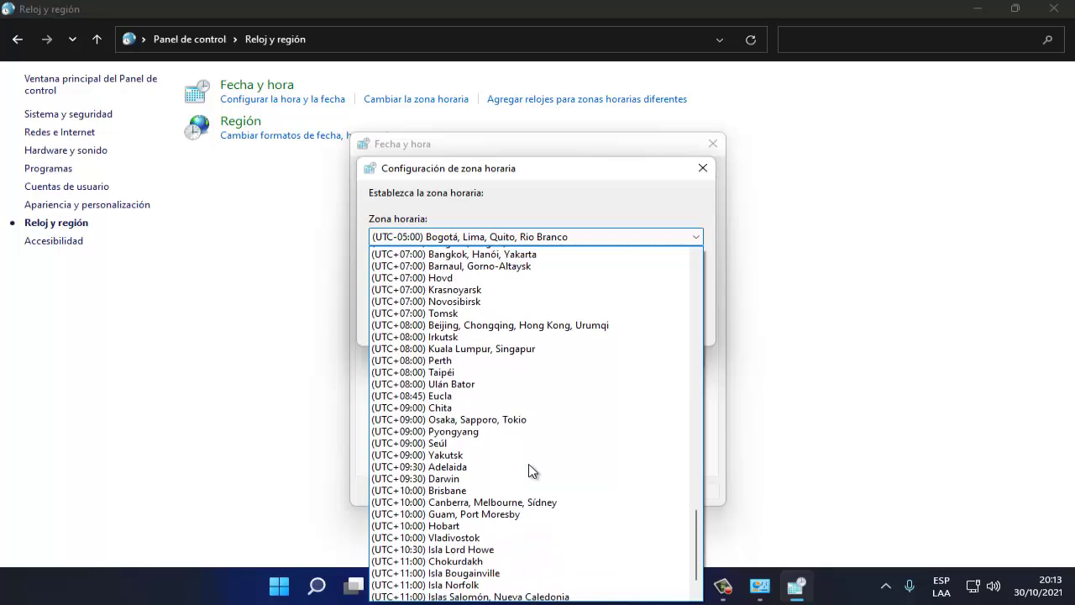
{"action": "scroll", "coordinate": [529, 470], "scroll_direction": "down", "scroll_amount": 1}
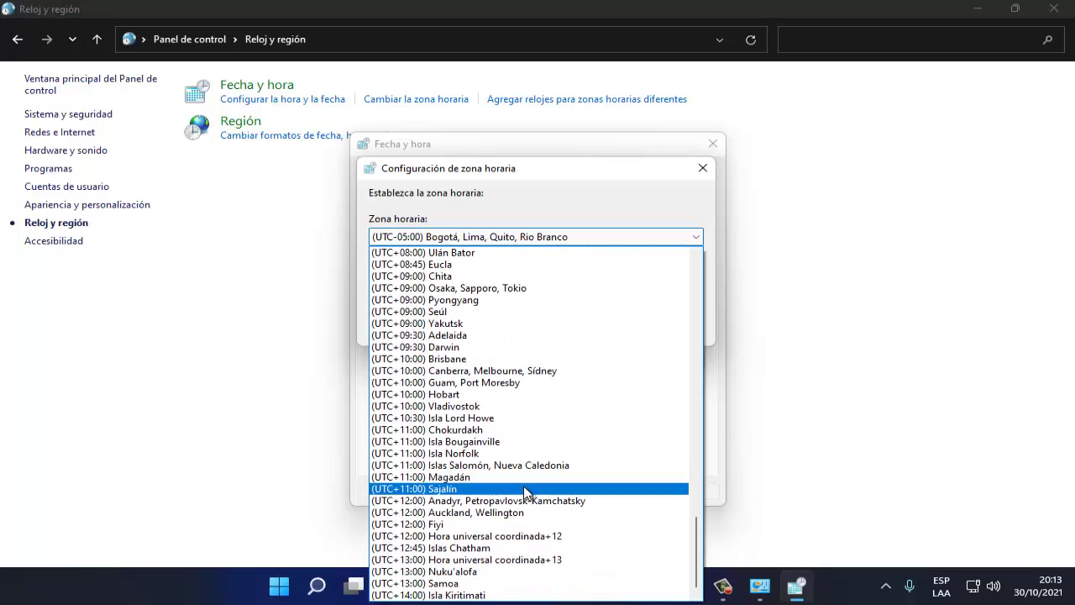
{"action": "left_click", "coordinate": [545, 168]}
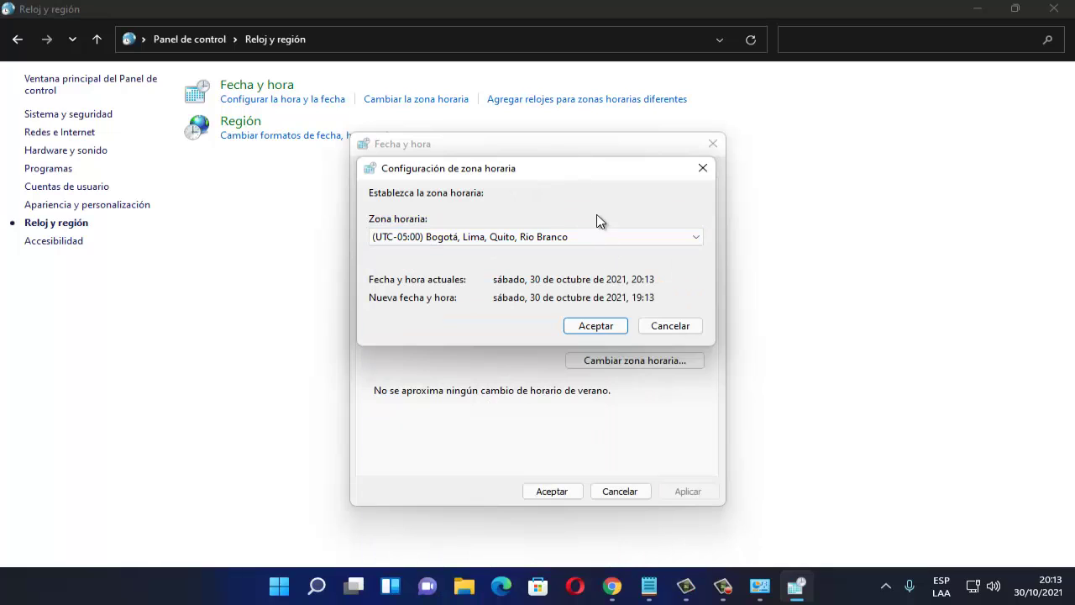
{"action": "left_click", "coordinate": [653, 329]}
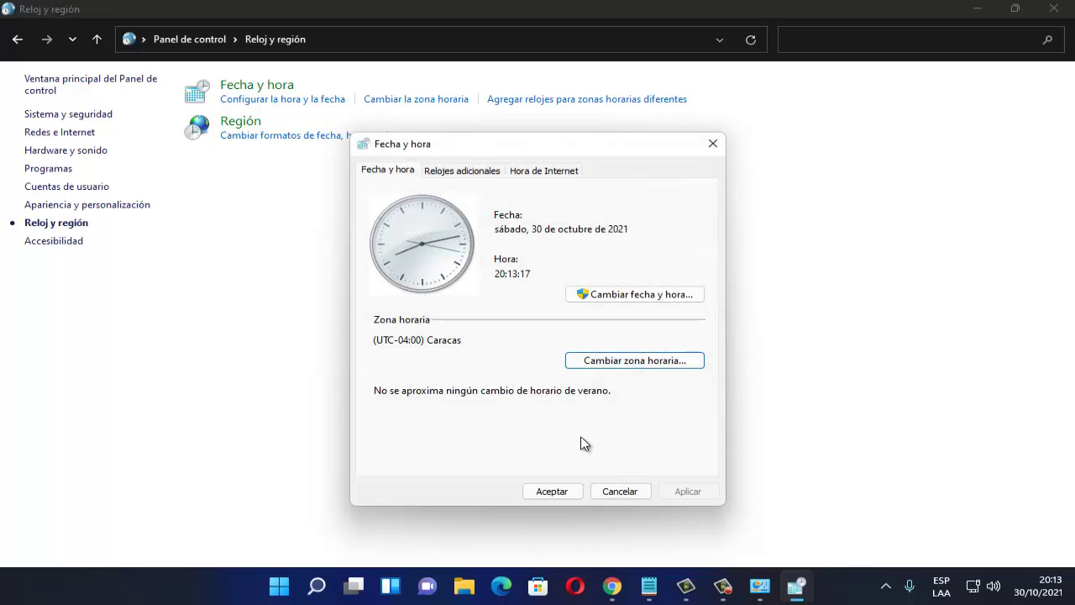
Open the Hora de Internet configuration and set synchronization with an Internet time server to enabled, using time.windows.com.
{"action": "left_click", "coordinate": [534, 171]}
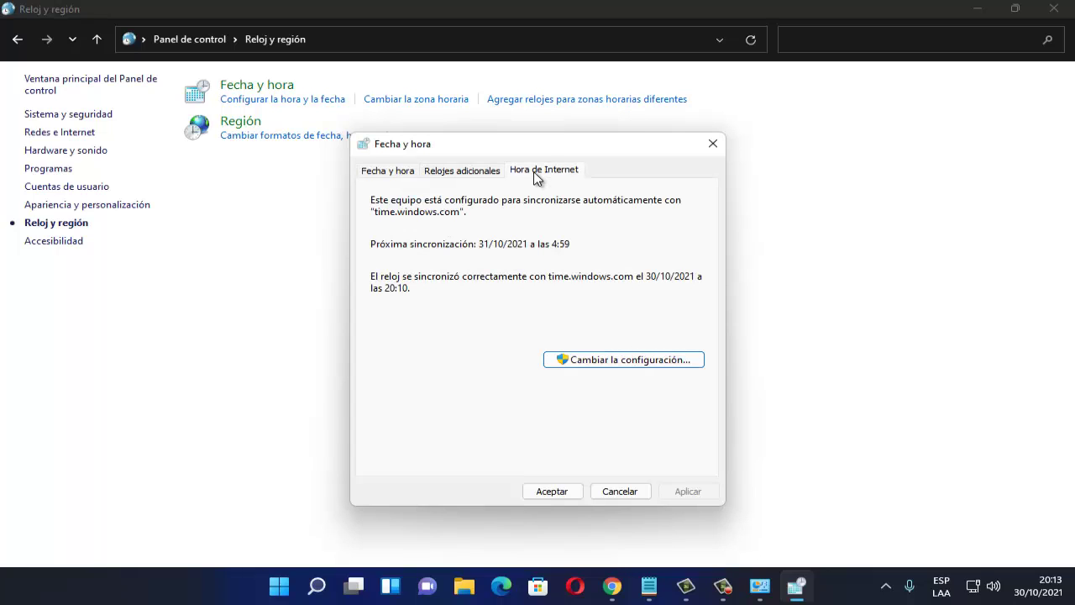
{"action": "left_click", "coordinate": [603, 361]}
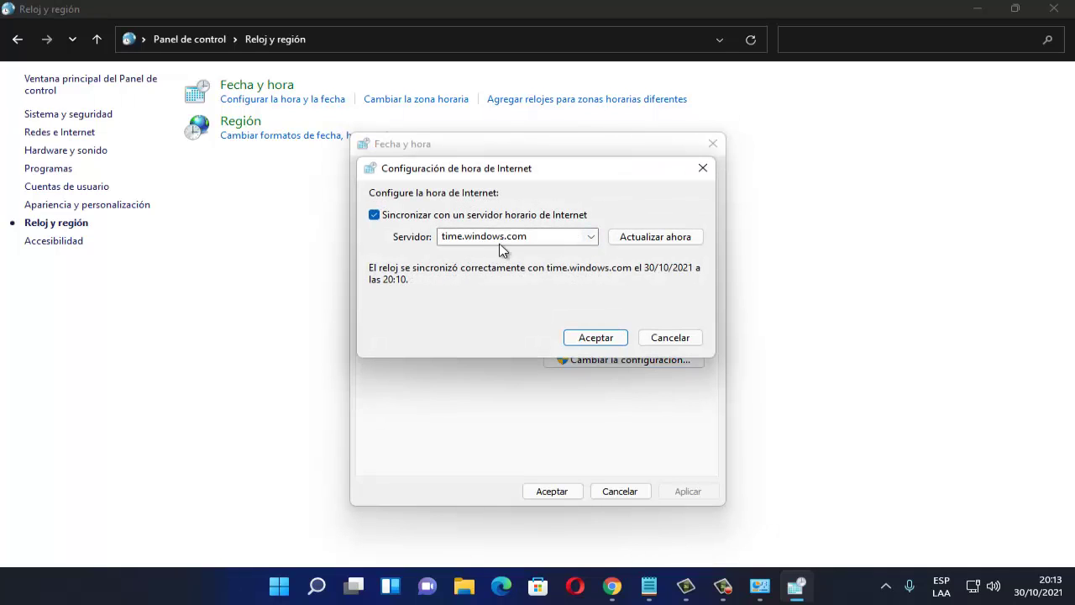
{"action": "left_click", "coordinate": [590, 237]}
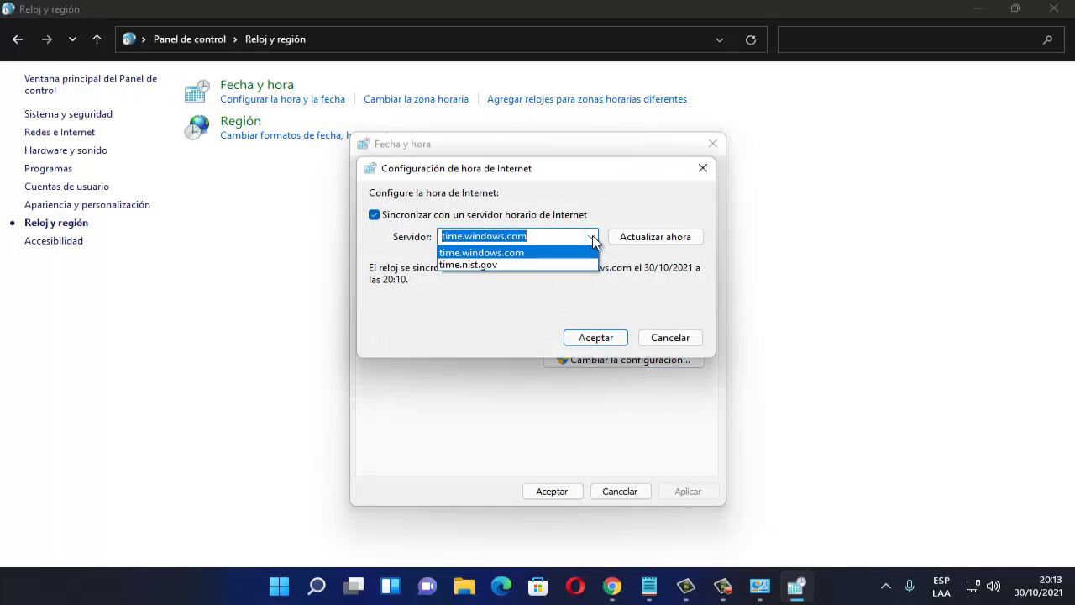
{"action": "left_click", "coordinate": [501, 253]}
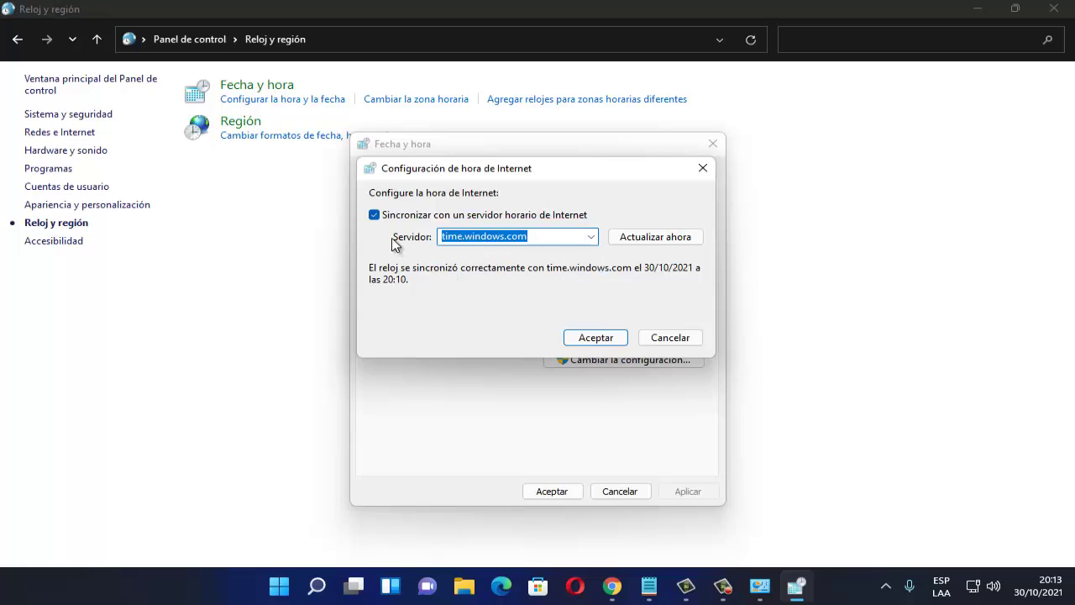
{"action": "left_click", "coordinate": [454, 214]}
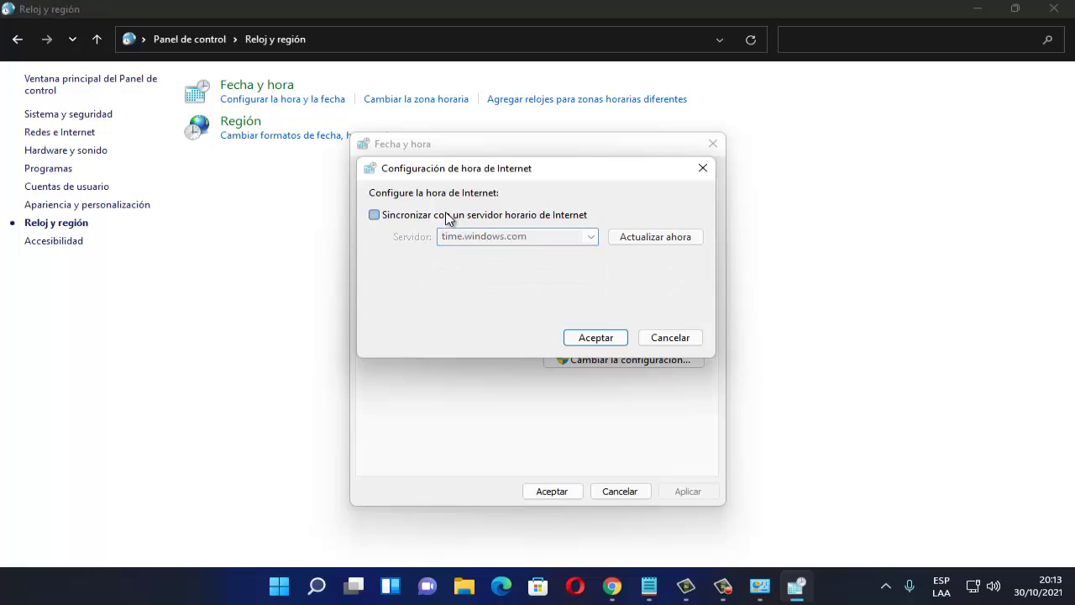
{"action": "left_click", "coordinate": [393, 218]}
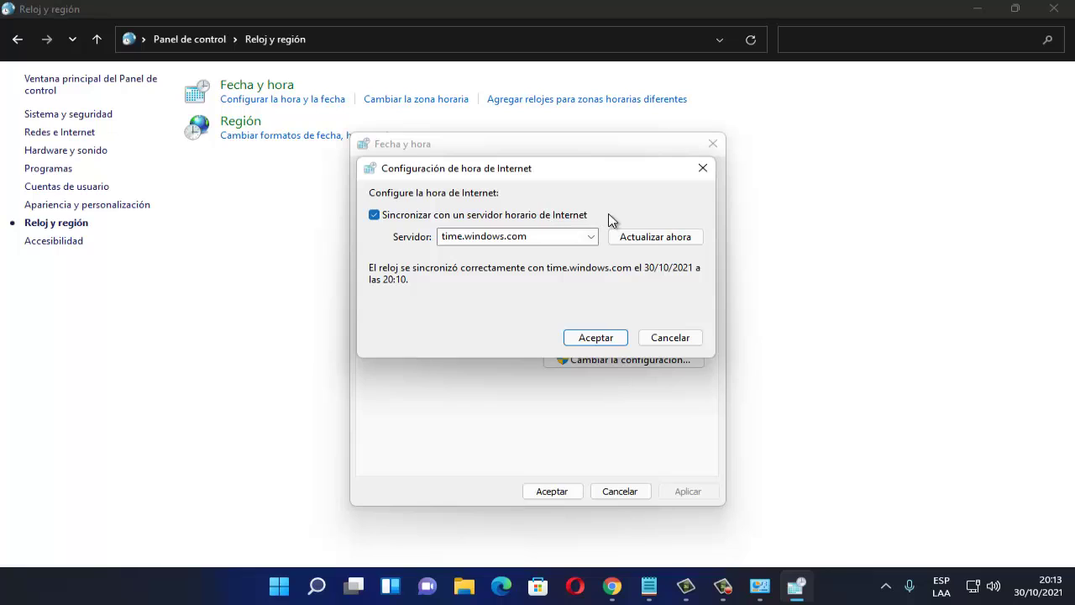
Update the clock immediately from the time server, accept the configuration, and close the date and time and Control Panel windows.
{"action": "left_click", "coordinate": [640, 237]}
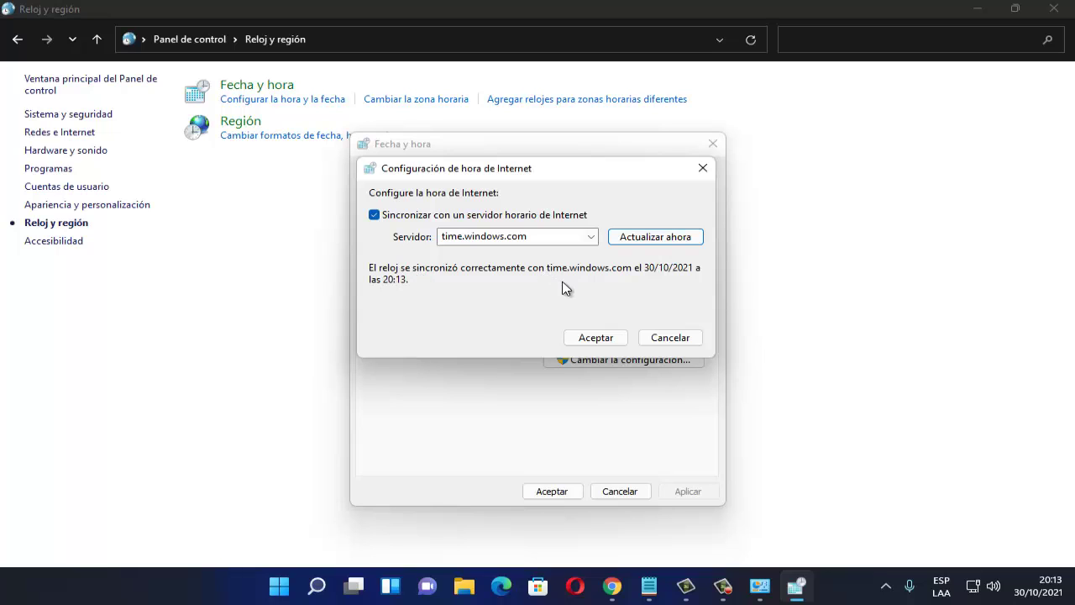
{"action": "left_click", "coordinate": [598, 337]}
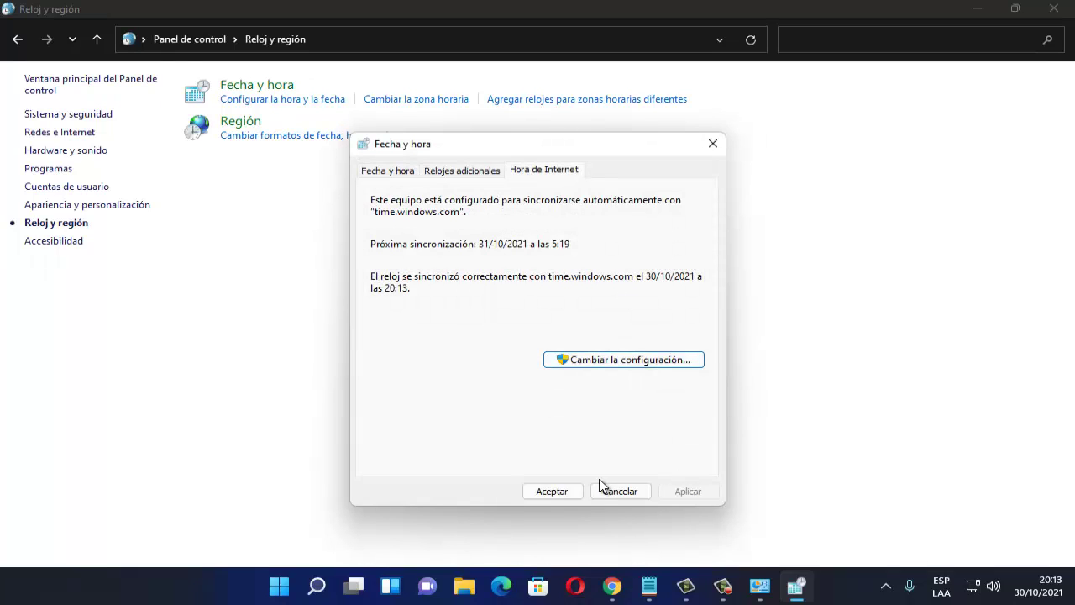
{"action": "left_click", "coordinate": [712, 143]}
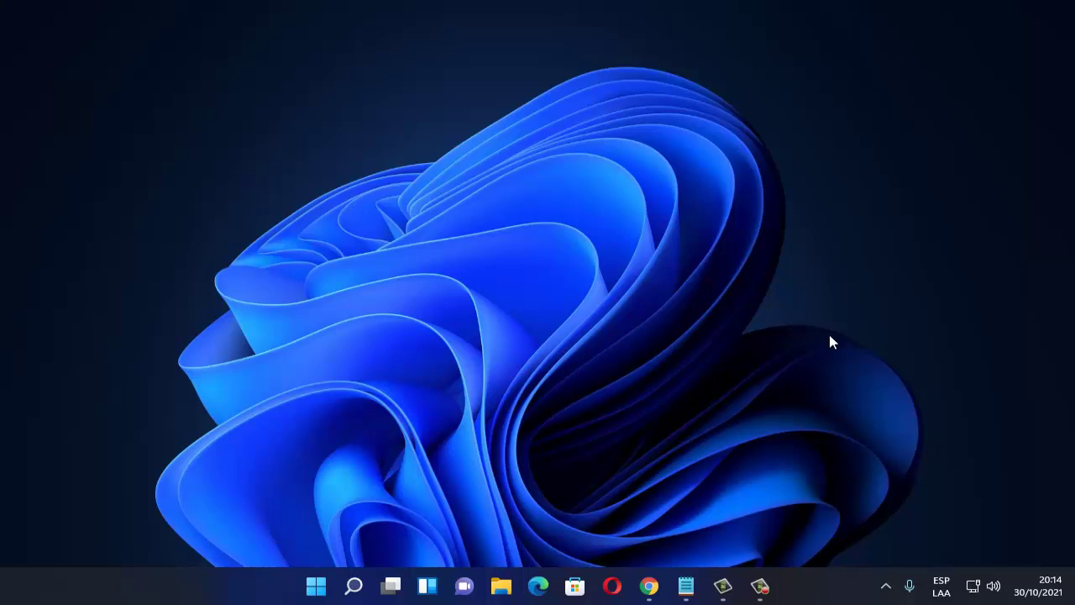
Open Ajustar hora y fecha from the taskbar clock and switch Ajustar hora automáticamente off and on again.
{"action": "right_click", "coordinate": [1045, 594]}
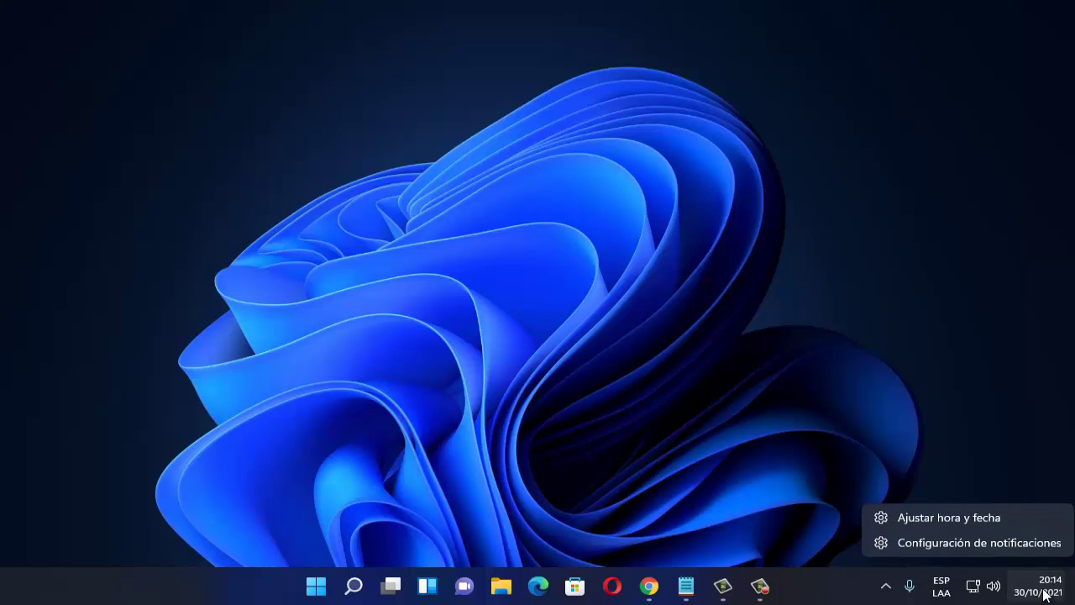
{"action": "left_click", "coordinate": [959, 520]}
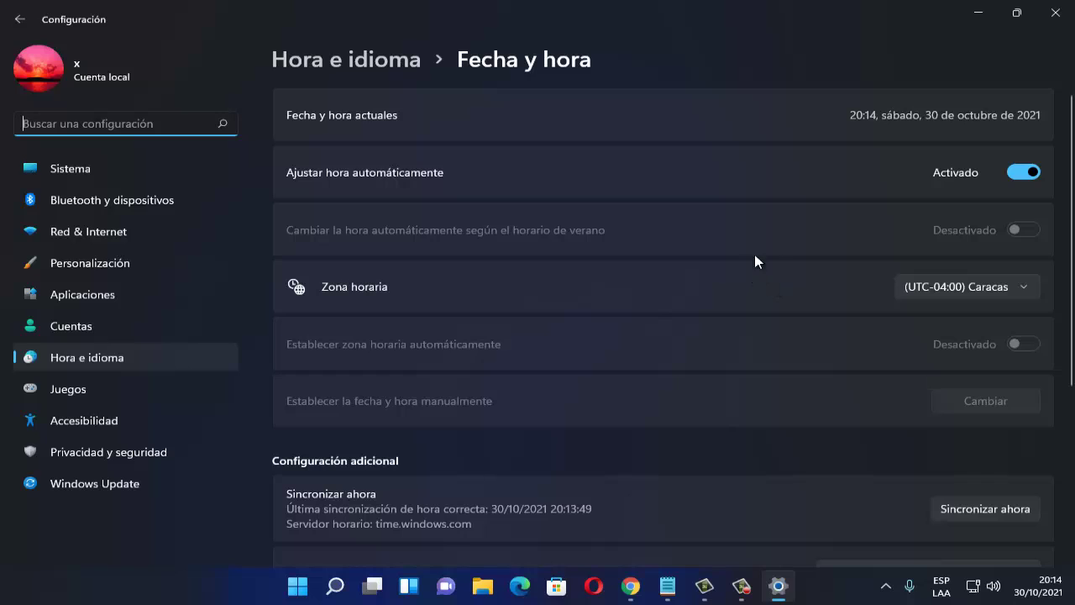
{"action": "left_click", "coordinate": [1023, 173]}
{"action": "left_click", "coordinate": [1031, 176]}
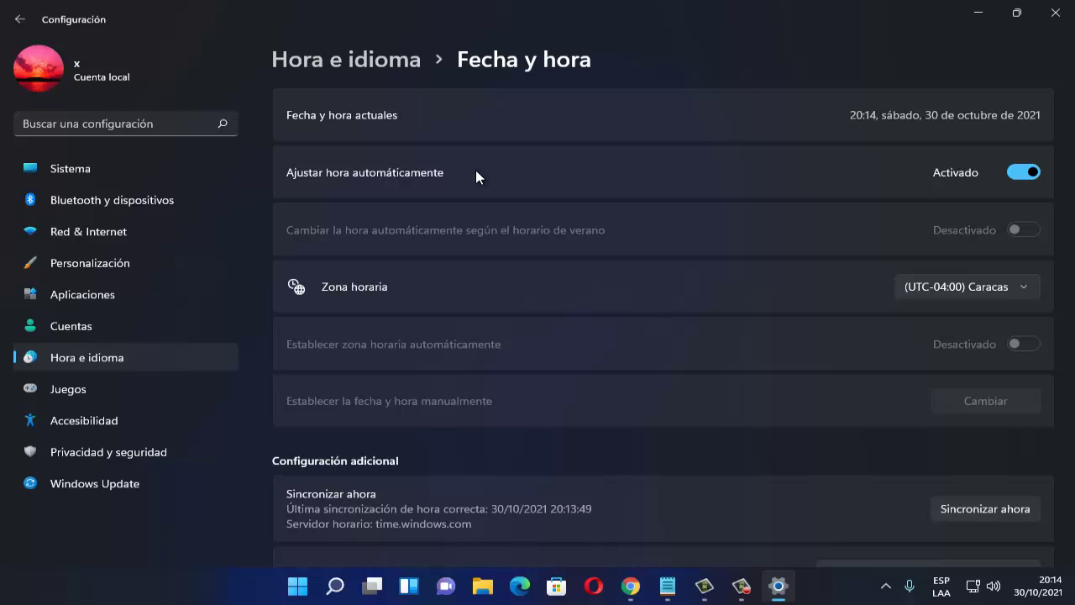
Review the remaining Fecha y hora options, including Sincronizar ahora, and close the settings window.
{"action": "scroll", "coordinate": [578, 243], "scroll_direction": "down", "scroll_amount": 3}
{"action": "scroll", "coordinate": [495, 360], "scroll_direction": "up", "scroll_amount": 2}
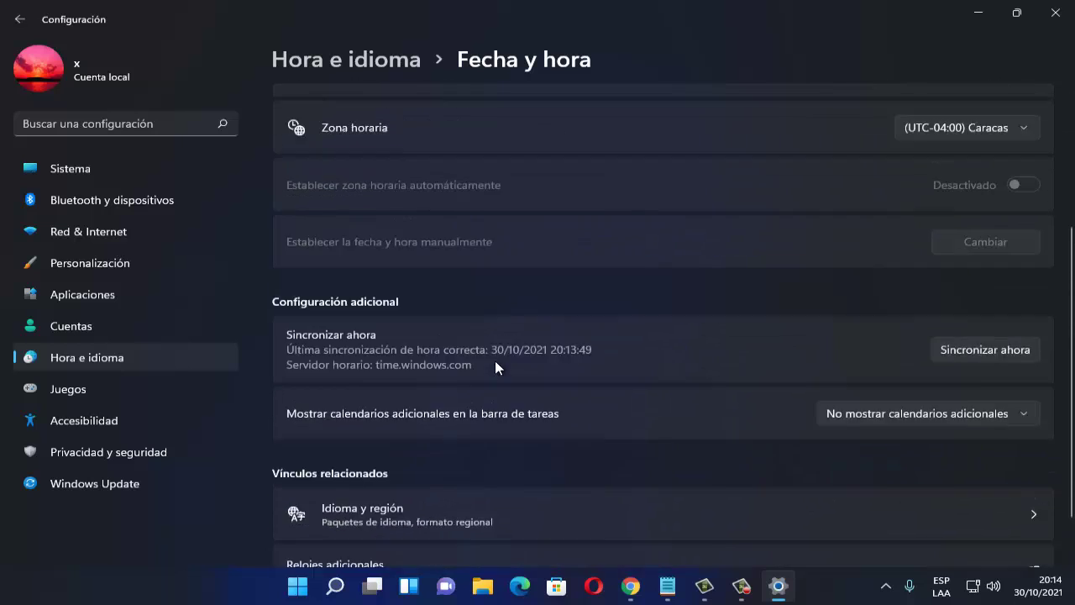
{"action": "scroll", "coordinate": [495, 367], "scroll_direction": "up", "scroll_amount": 2}
{"action": "left_click", "coordinate": [1056, 13]}
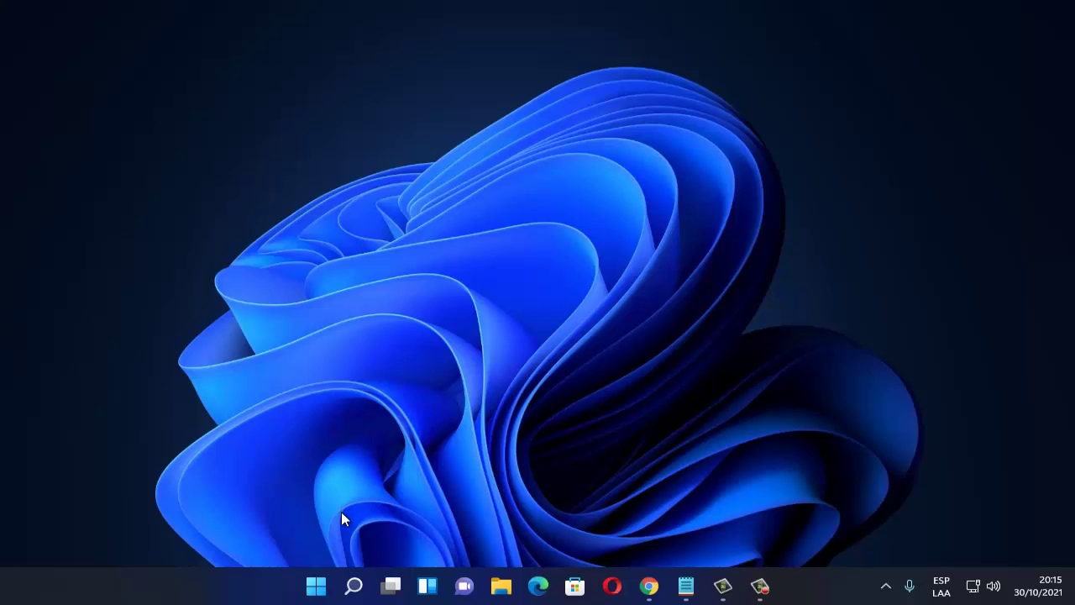
Search for ejecutar and open the Ejecutar dialog.
{"action": "left_click", "coordinate": [316, 586]}
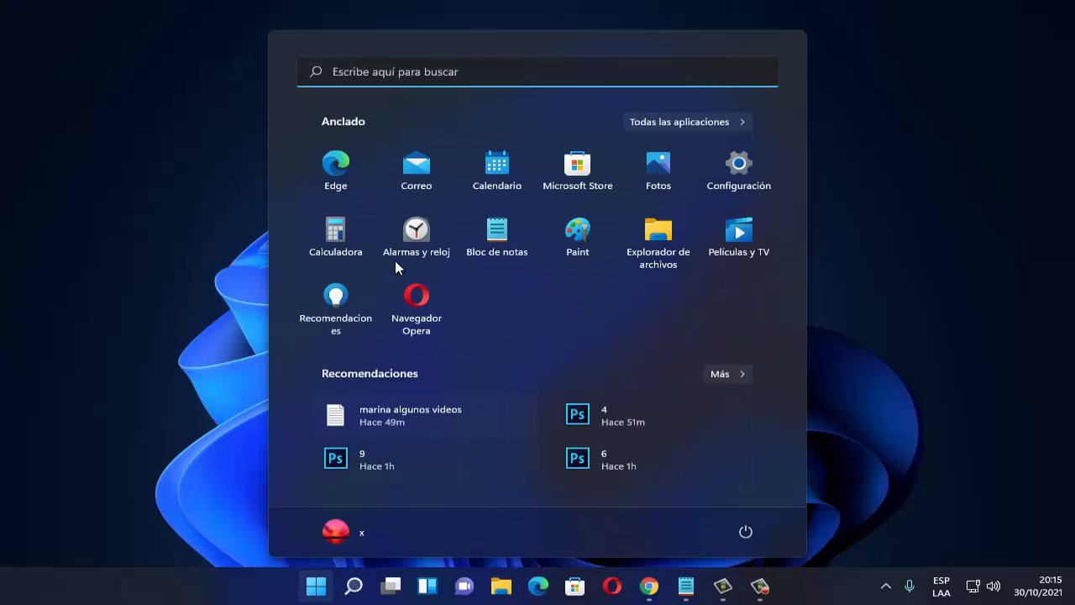
{"action": "left_click", "coordinate": [412, 73]}
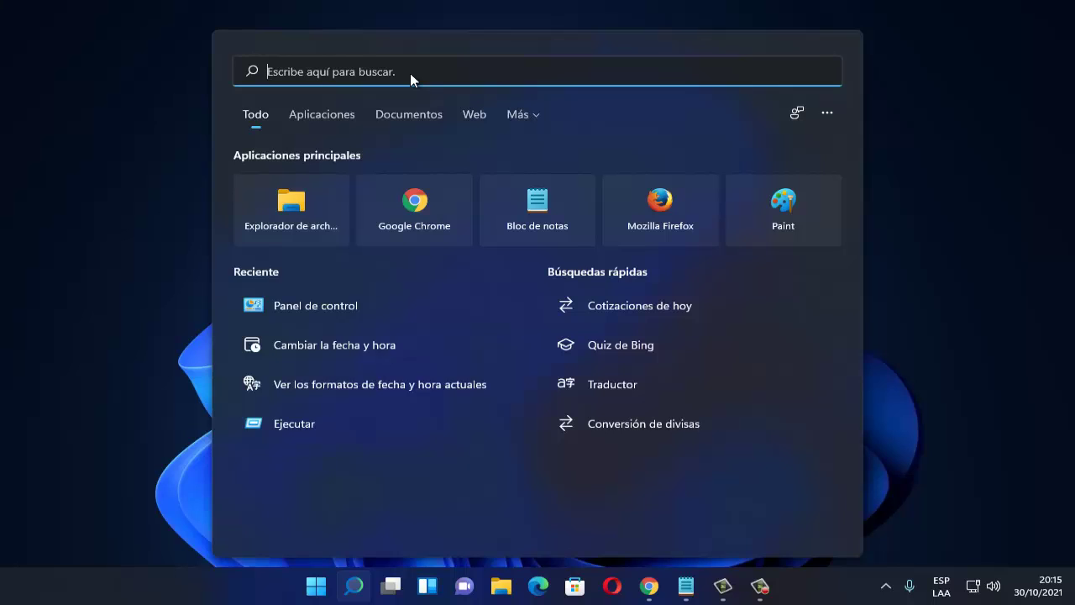
{"action": "type", "text": "ejecut"}
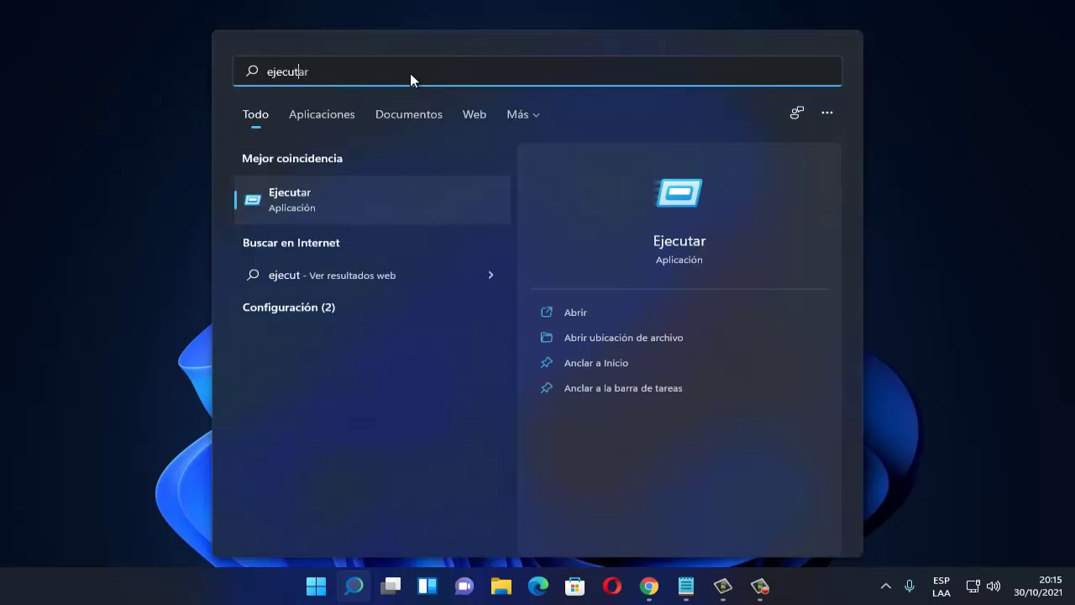
{"action": "type", "text": "ar"}
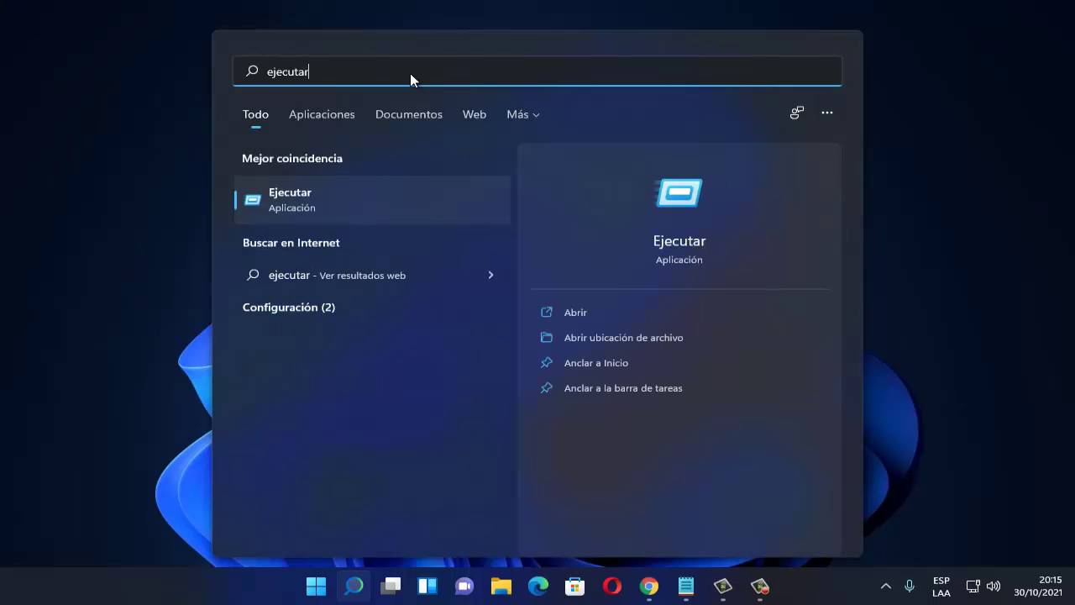
{"action": "left_click", "coordinate": [286, 201]}
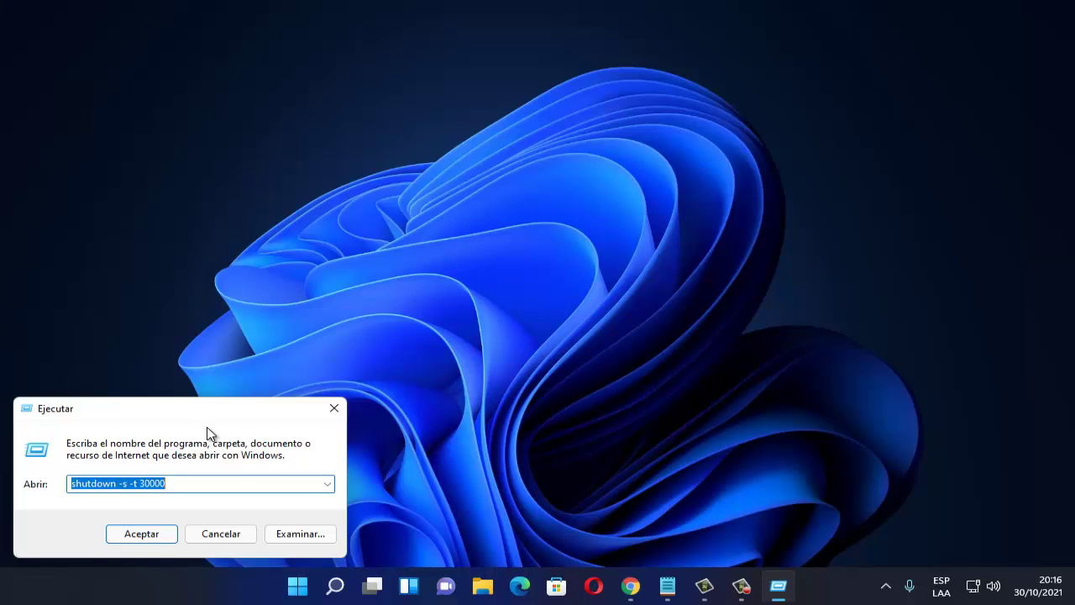
Replace the existing command in the Ejecutar dialog with regedit and run it.
{"action": "key", "text": "BackSpace"}
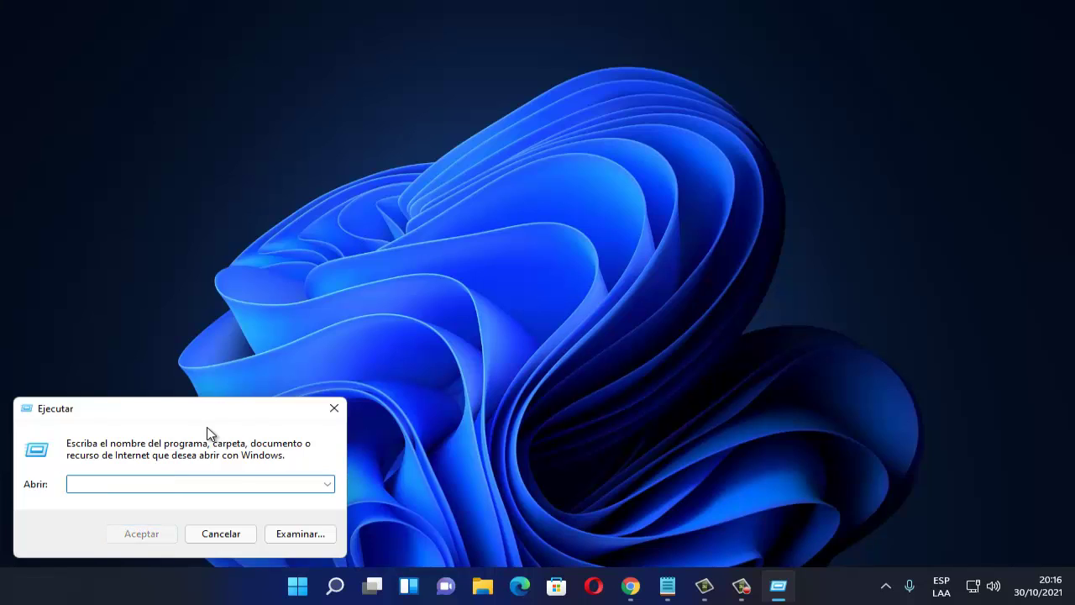
{"action": "type", "text": "reg"}
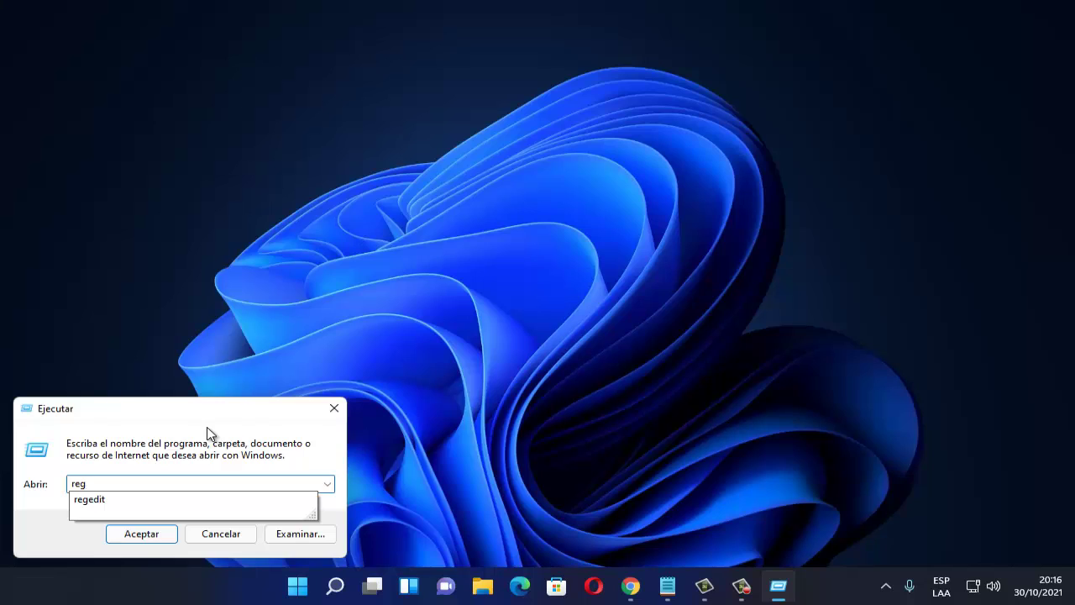
{"action": "type", "text": "edit"}
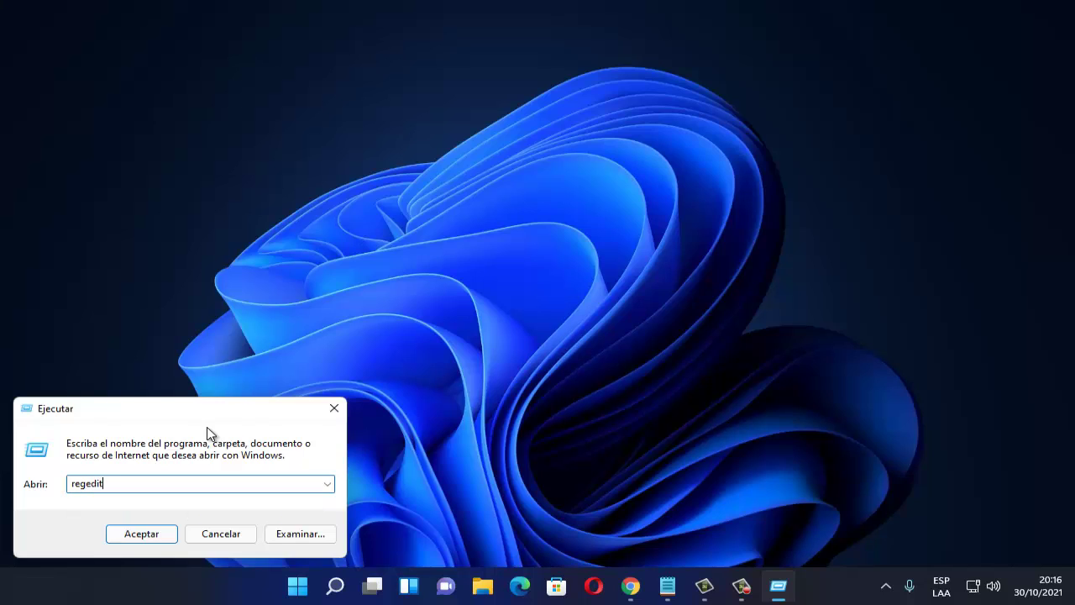
{"action": "key", "text": "Return"}
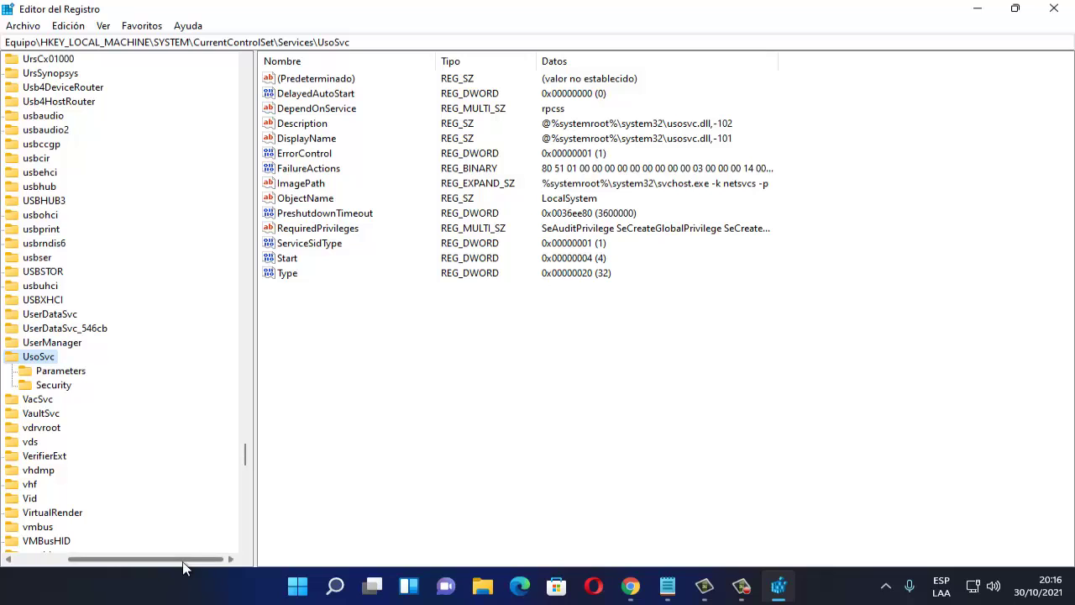
Collapse the Services, CurrentControlSet, SYSTEM and HKEY_LOCAL_MACHINE branches so the registry tree shows only the root keys.
{"action": "scroll", "coordinate": [183, 561], "scroll_direction": "left", "scroll_amount": 3}
{"action": "scroll", "coordinate": [81, 499], "scroll_direction": "up", "scroll_amount": 20}
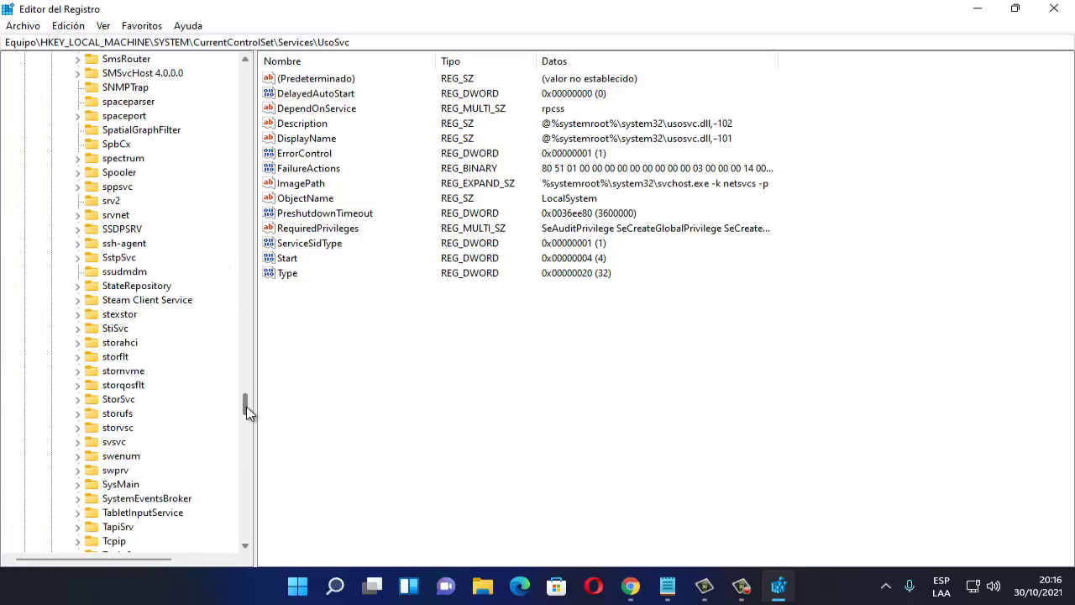
{"action": "left_click_drag", "start_coordinate": [248, 411], "coordinate": [241, 78]}
{"action": "left_click", "coordinate": [64, 300]}
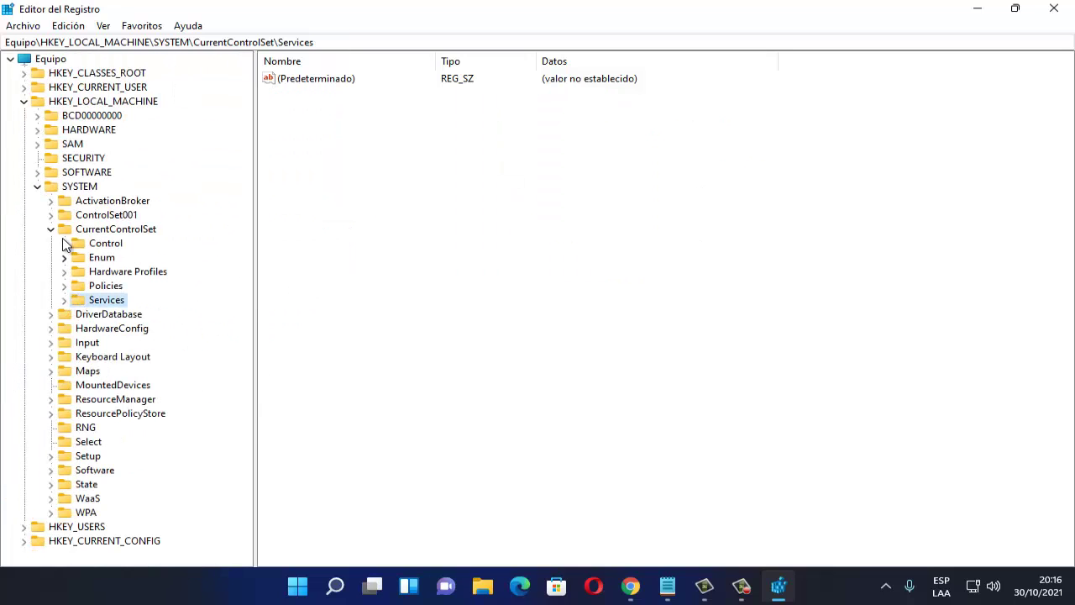
{"action": "left_click", "coordinate": [50, 228]}
{"action": "left_click", "coordinate": [37, 186]}
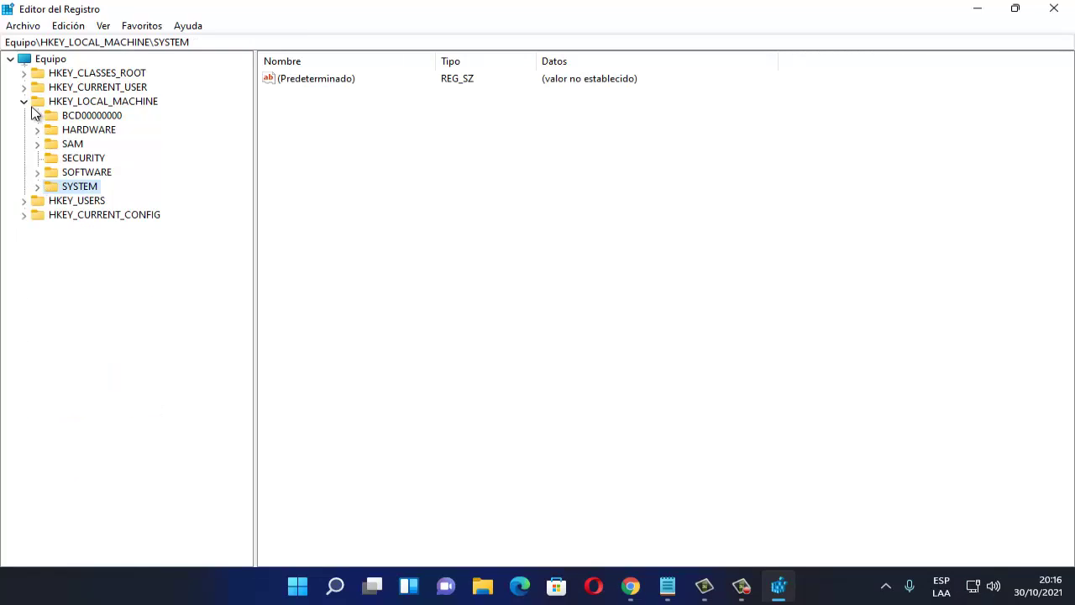
{"action": "left_click", "coordinate": [24, 101]}
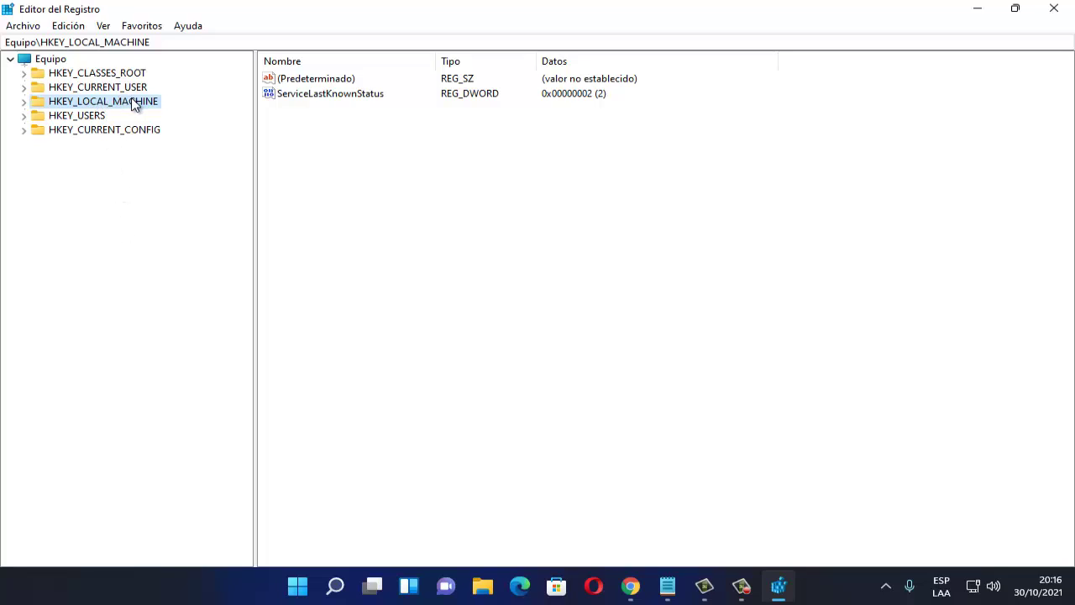
Go to the registry key HKEY_LOCAL_MACHINE\SYSTEM\CurrentControlSet\Control\TimeZoneInformation.
{"action": "left_click", "coordinate": [25, 102]}
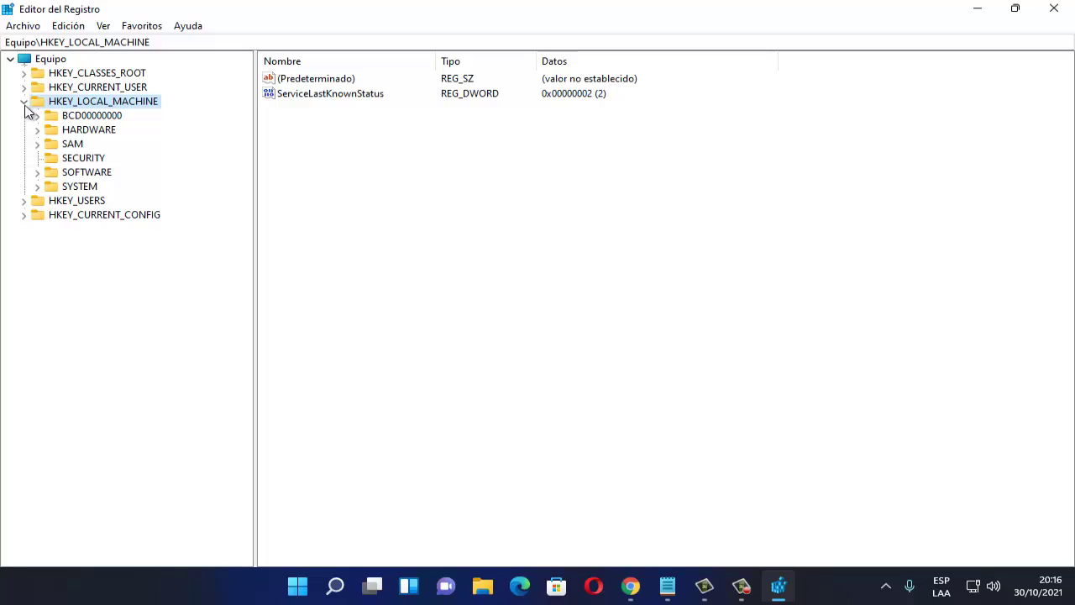
{"action": "left_click", "coordinate": [37, 187]}
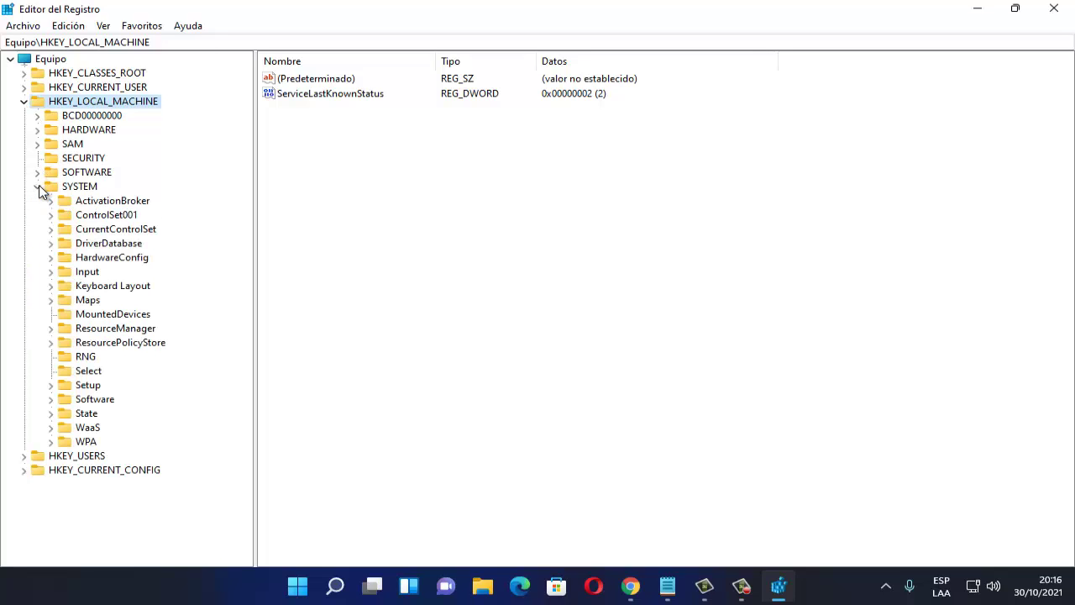
{"action": "left_click", "coordinate": [51, 228]}
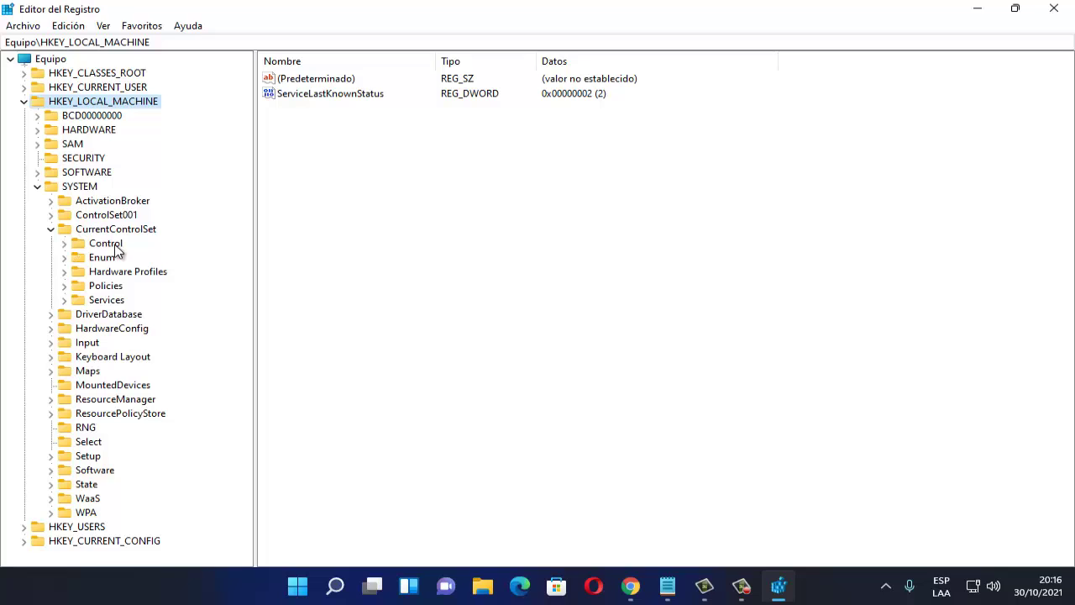
{"action": "left_click", "coordinate": [64, 244]}
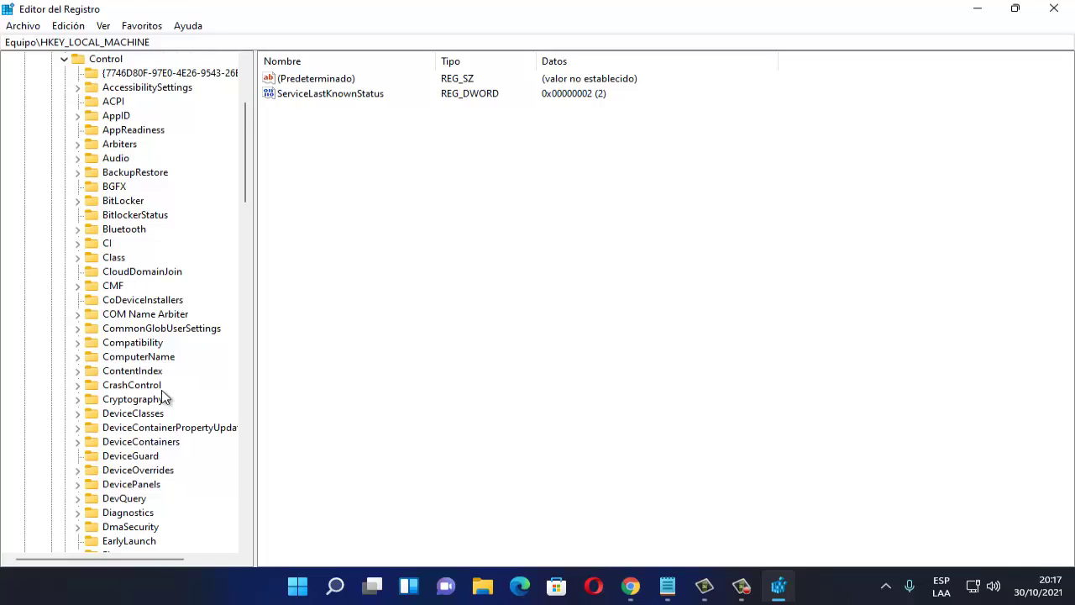
{"action": "scroll", "coordinate": [163, 411], "scroll_direction": "down", "scroll_amount": 12}
{"action": "scroll", "coordinate": [164, 420], "scroll_direction": "down", "scroll_amount": 15}
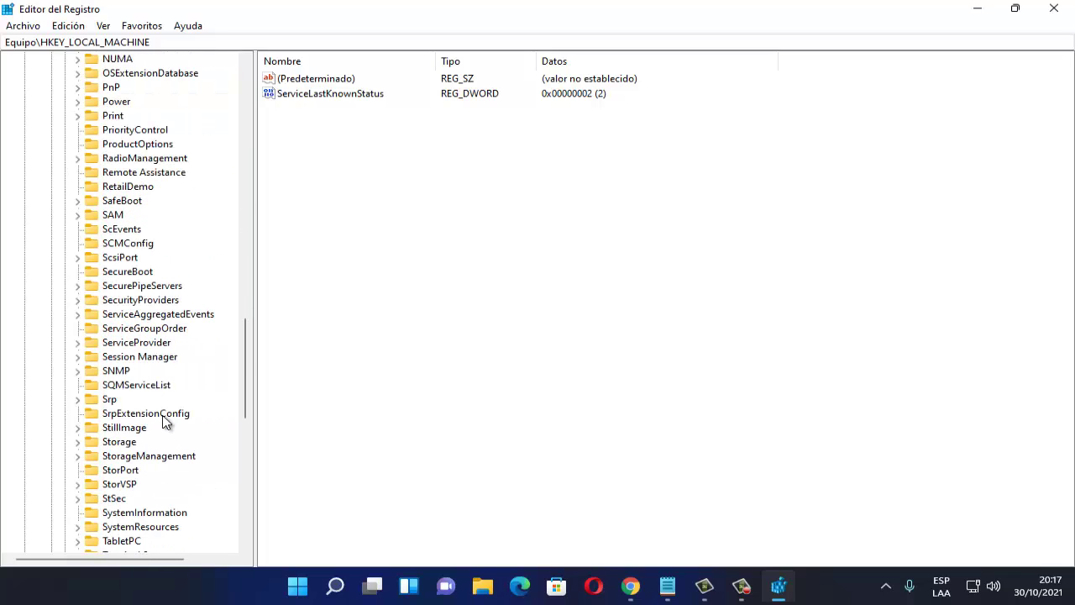
{"action": "scroll", "coordinate": [176, 481], "scroll_direction": "down", "scroll_amount": 4}
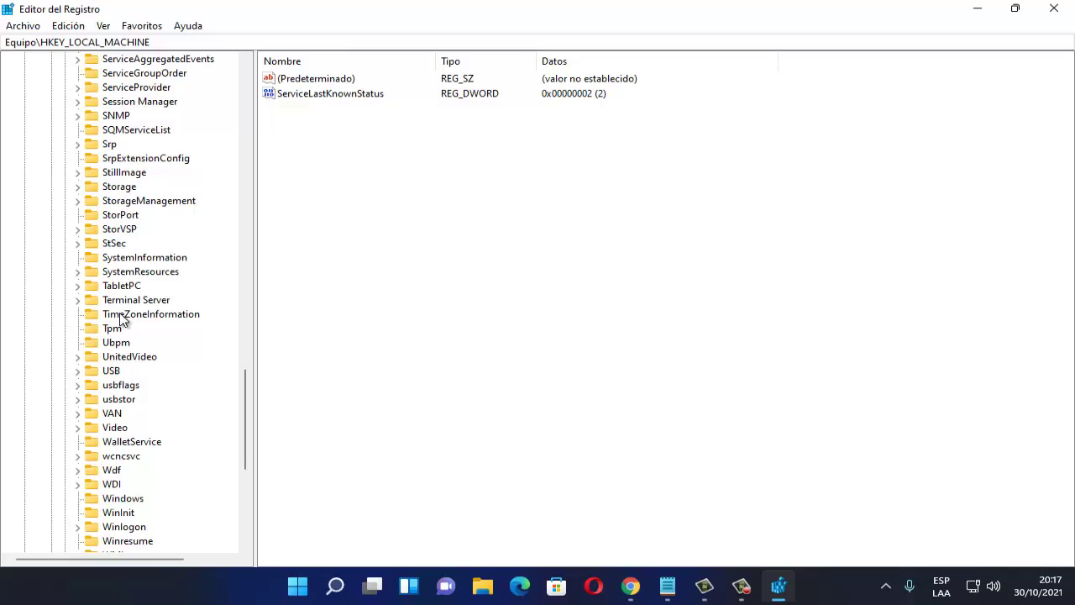
{"action": "left_click", "coordinate": [148, 315]}
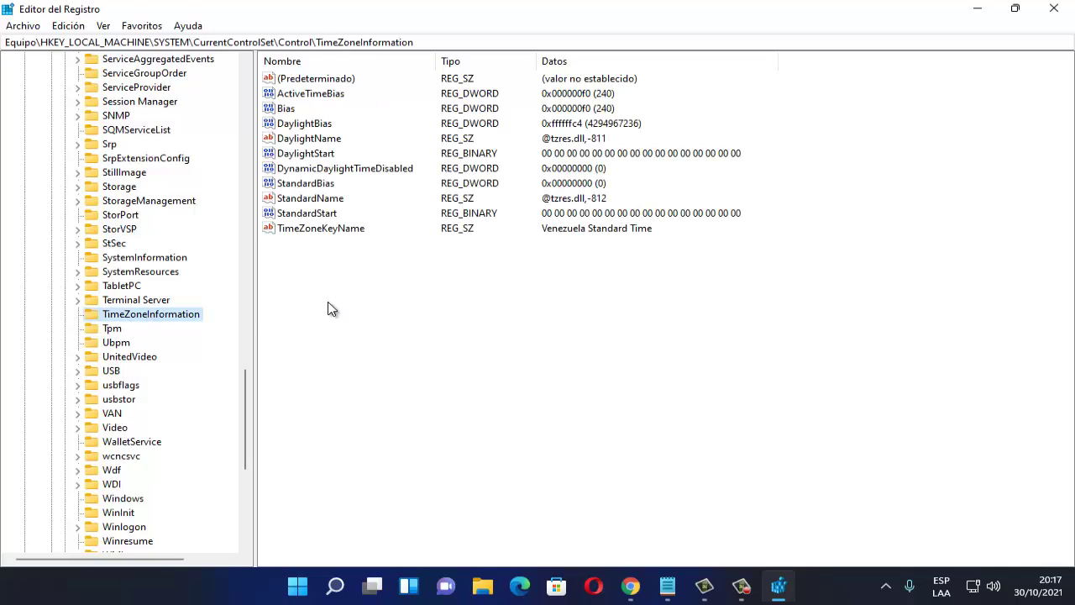
Create a QWORD (64 bits) value named RealTimeIsUniversal in the TimeZoneInformation key.
{"action": "left_click", "coordinate": [363, 305]}
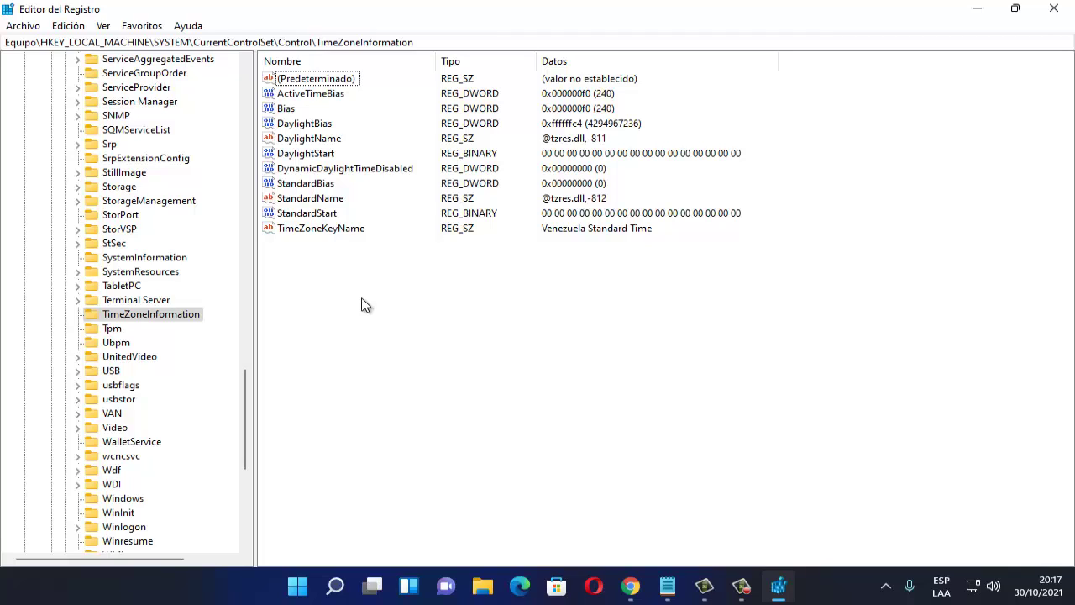
{"action": "right_click", "coordinate": [363, 305]}
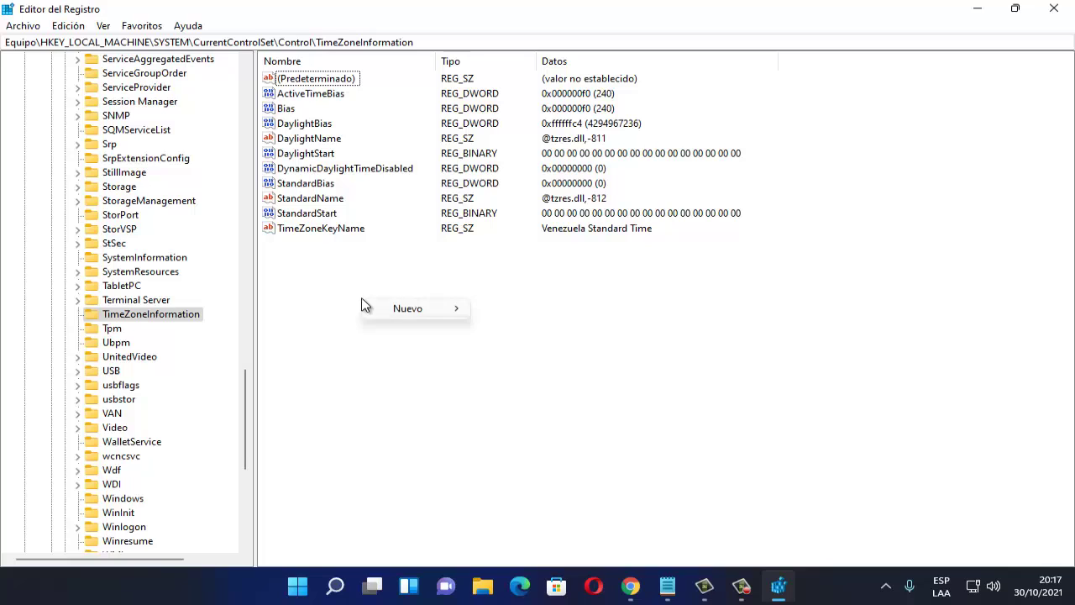
{"action": "mouse_move", "coordinate": [404, 309]}
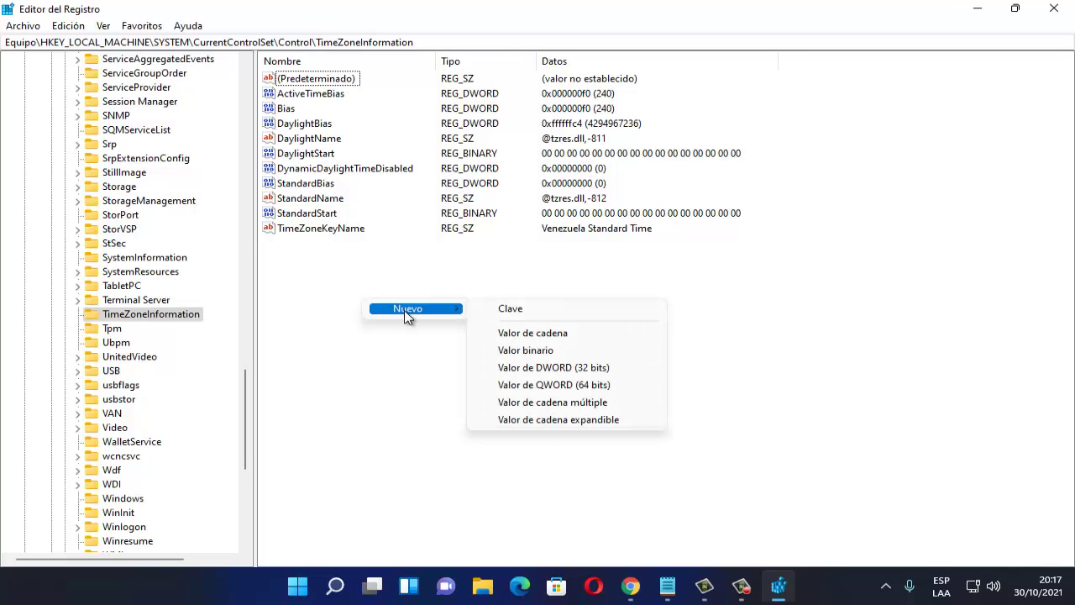
{"action": "left_click", "coordinate": [576, 388]}
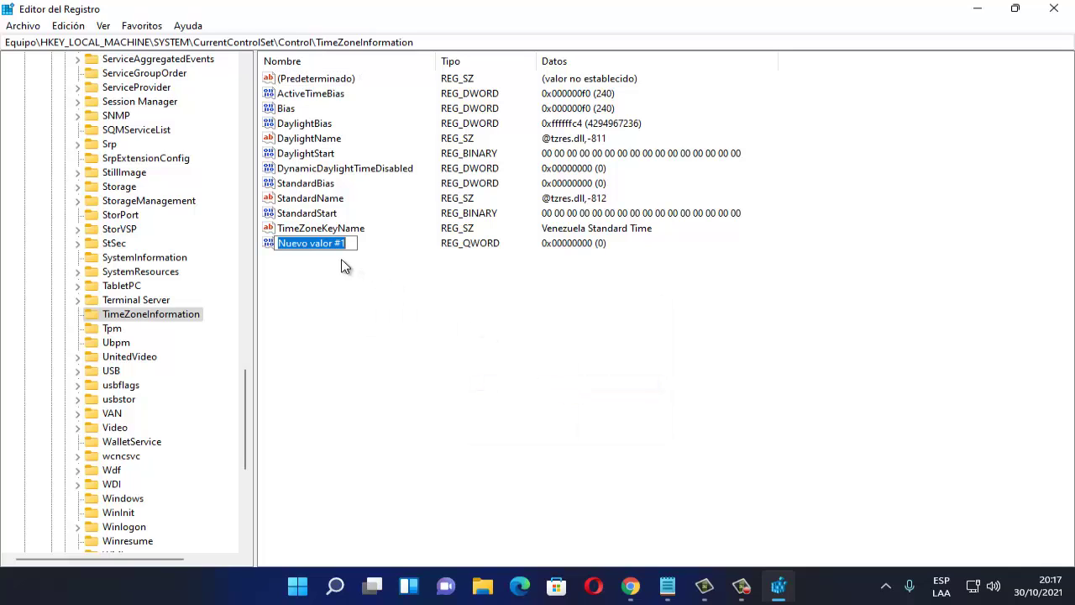
{"action": "key", "text": "BackSpace"}
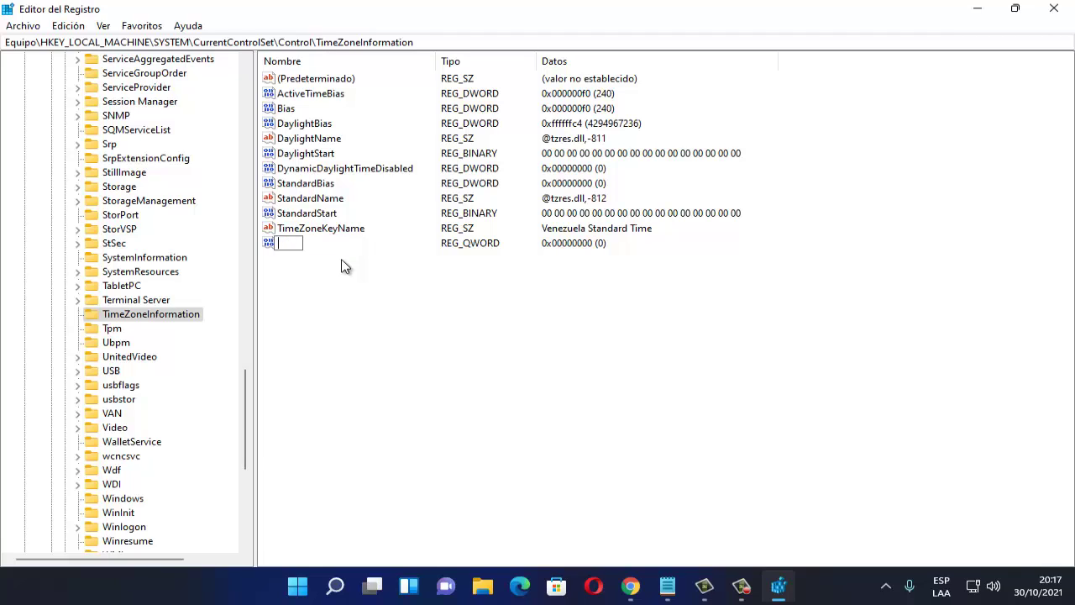
{"action": "type", "text": "RealTimeIsUniversal"}
{"action": "key", "text": "Return"}
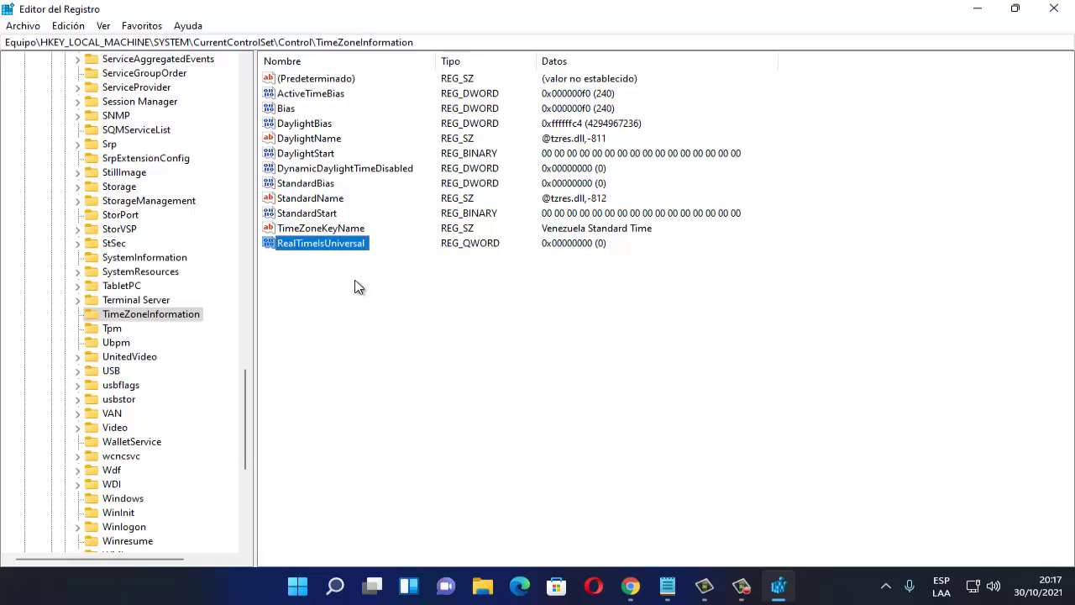
Enter 1 as the hexadecimal data of RealTimeIsUniversal, but cancel the edit and deselect the value.
{"action": "right_click", "coordinate": [317, 246]}
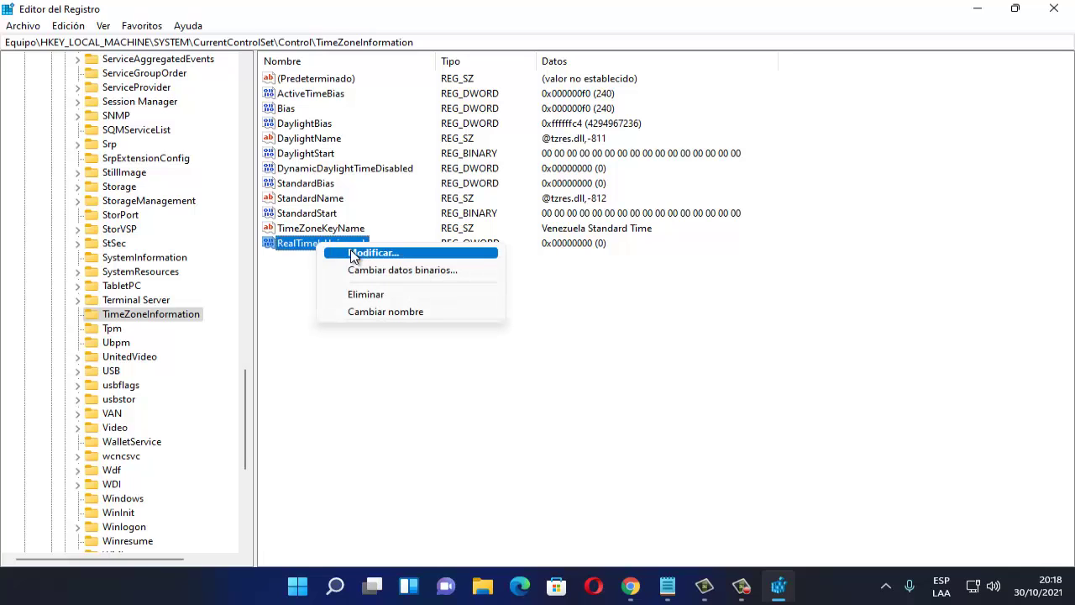
{"action": "left_click", "coordinate": [361, 252]}
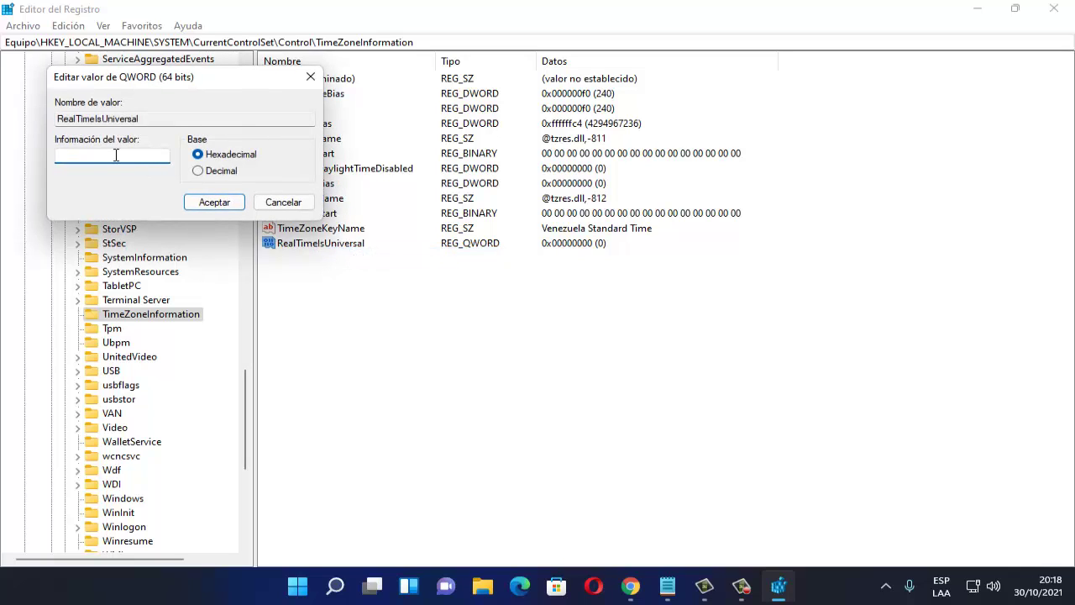
{"action": "type", "text": "14"}
{"action": "key", "text": "BackSpace"}
{"action": "left_click", "coordinate": [281, 204]}
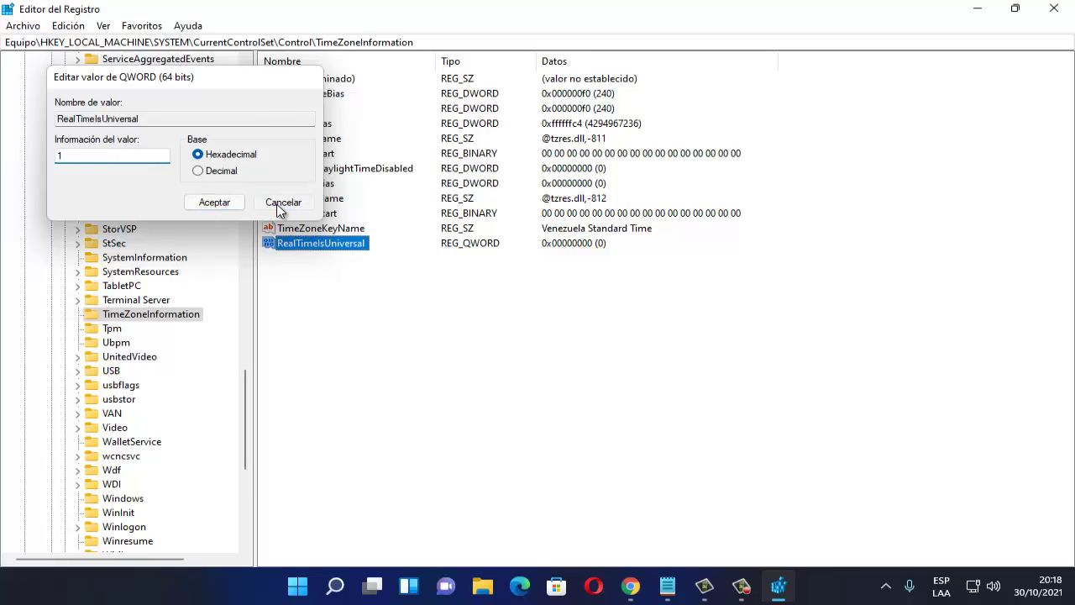
{"action": "right_click", "coordinate": [341, 244]}
{"action": "left_click", "coordinate": [308, 332]}
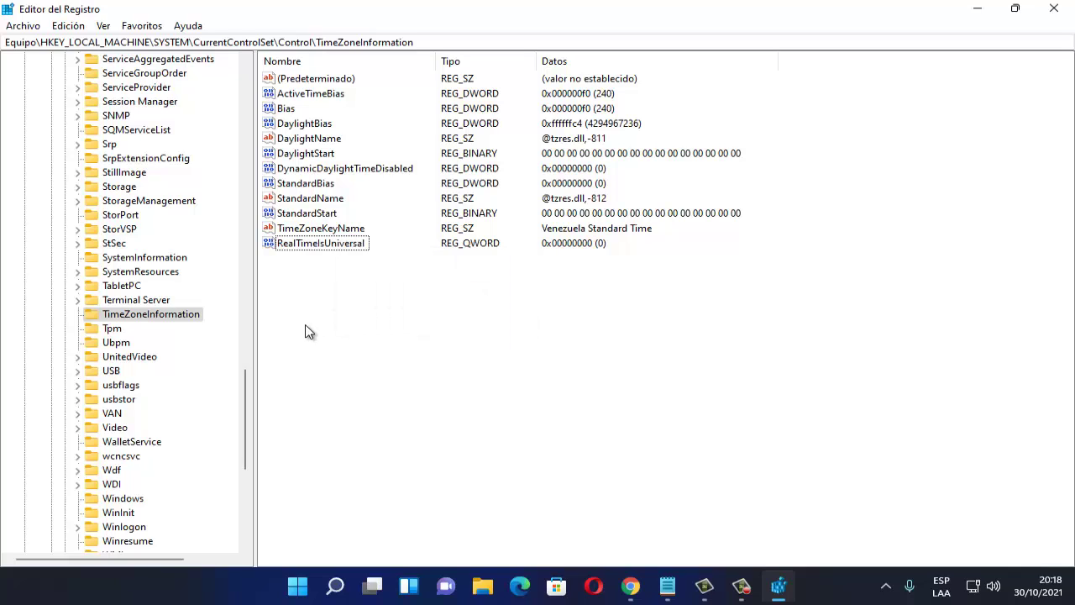
Close the Registry Editor, search for ejecutar and open the Ejecutar dialog.
{"action": "left_click", "coordinate": [1054, 9]}
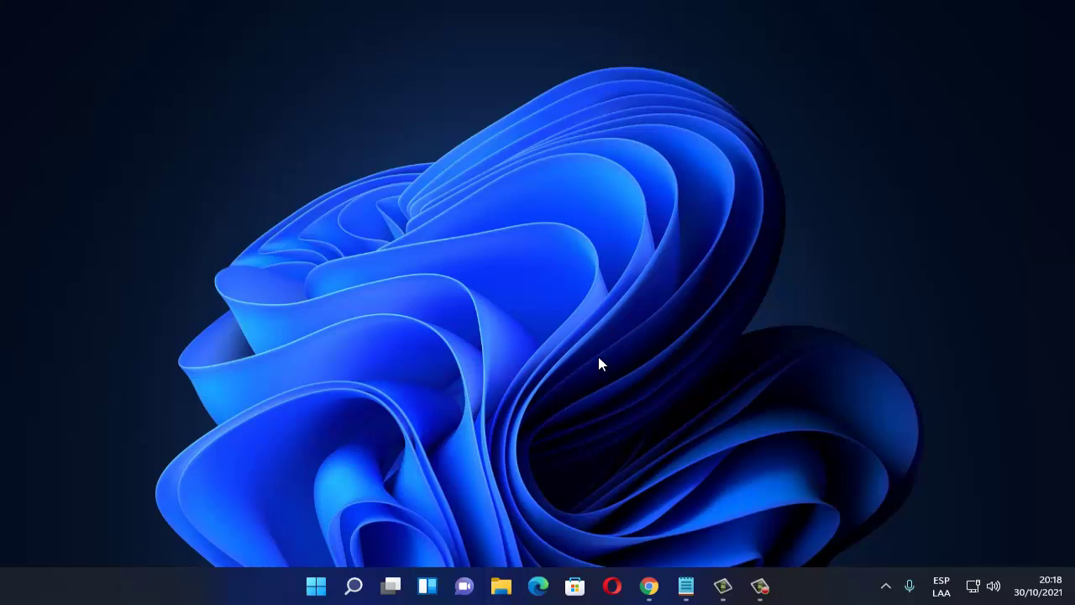
{"action": "left_click", "coordinate": [317, 586]}
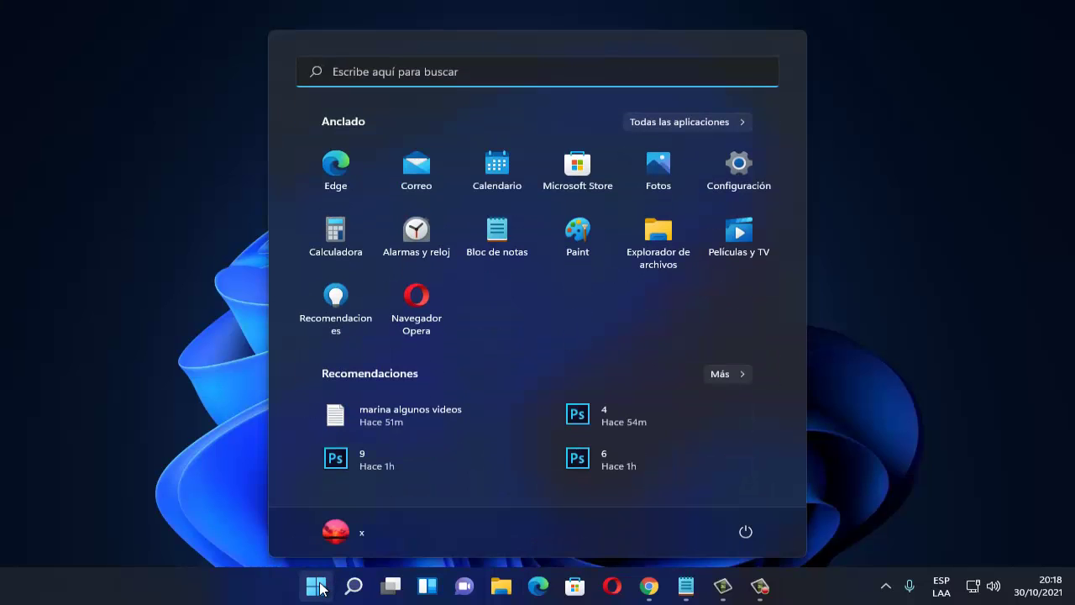
{"action": "left_click", "coordinate": [406, 74]}
{"action": "type", "text": "ejecutar"}
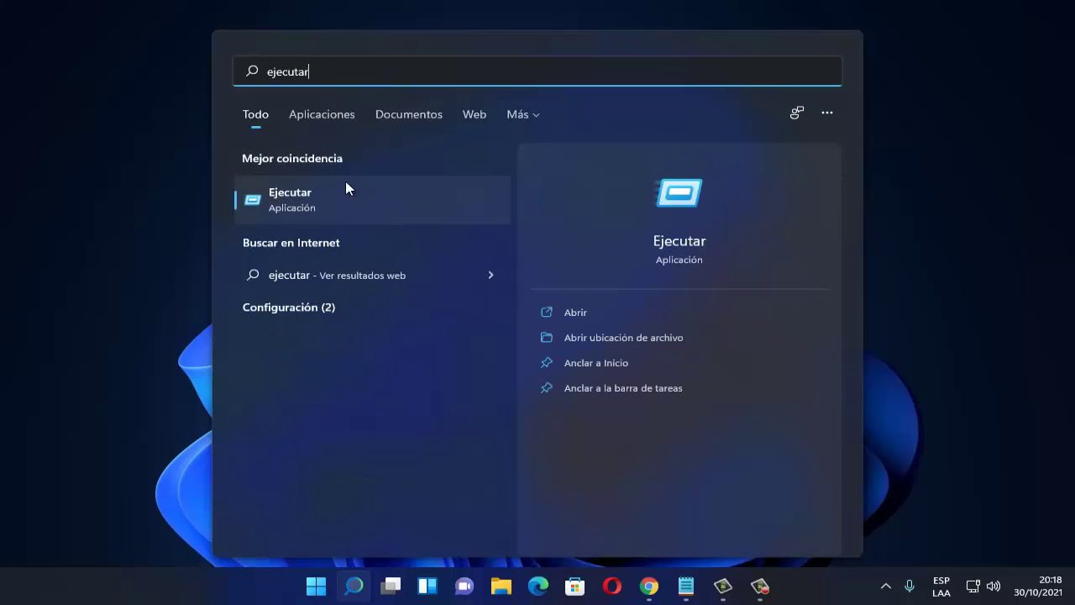
{"action": "left_click", "coordinate": [322, 200]}
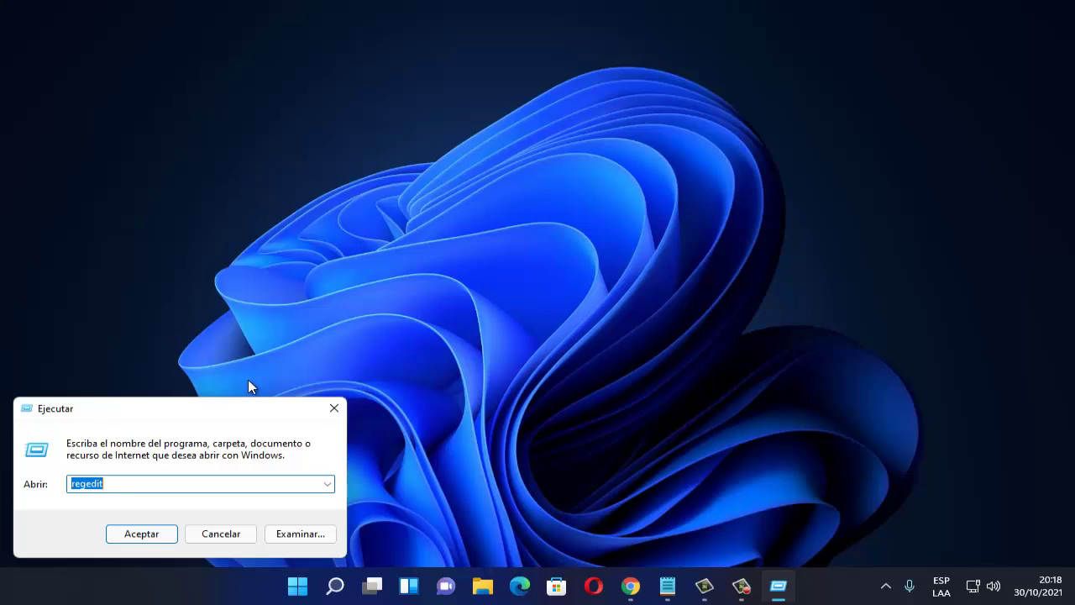
Replace the existing command in the Ejecutar dialog with services.msc and run it.
{"action": "key", "text": "BackSpace"}
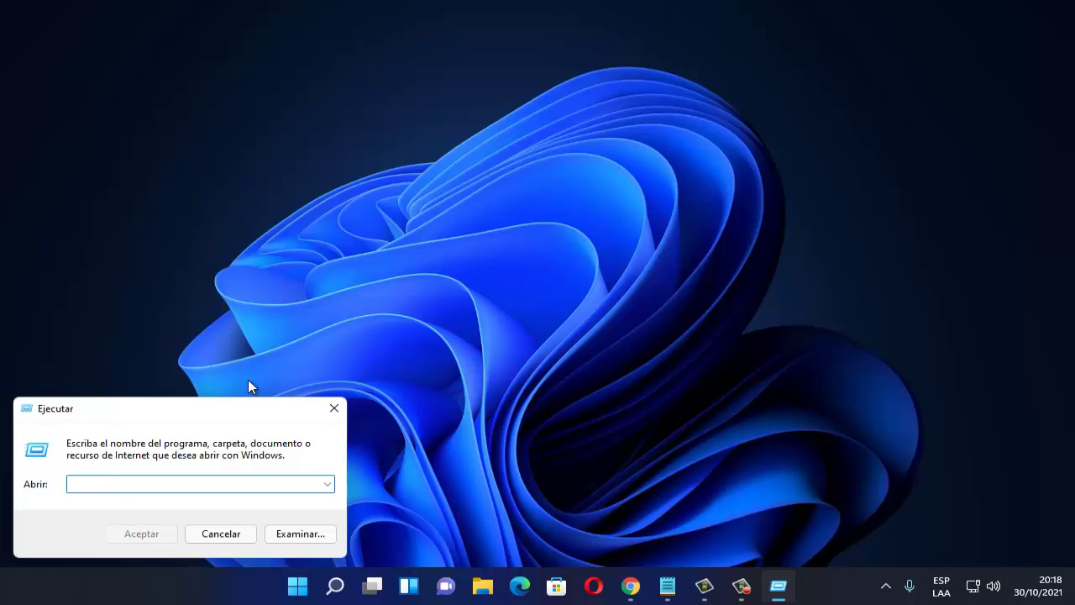
{"action": "type", "text": "services"}
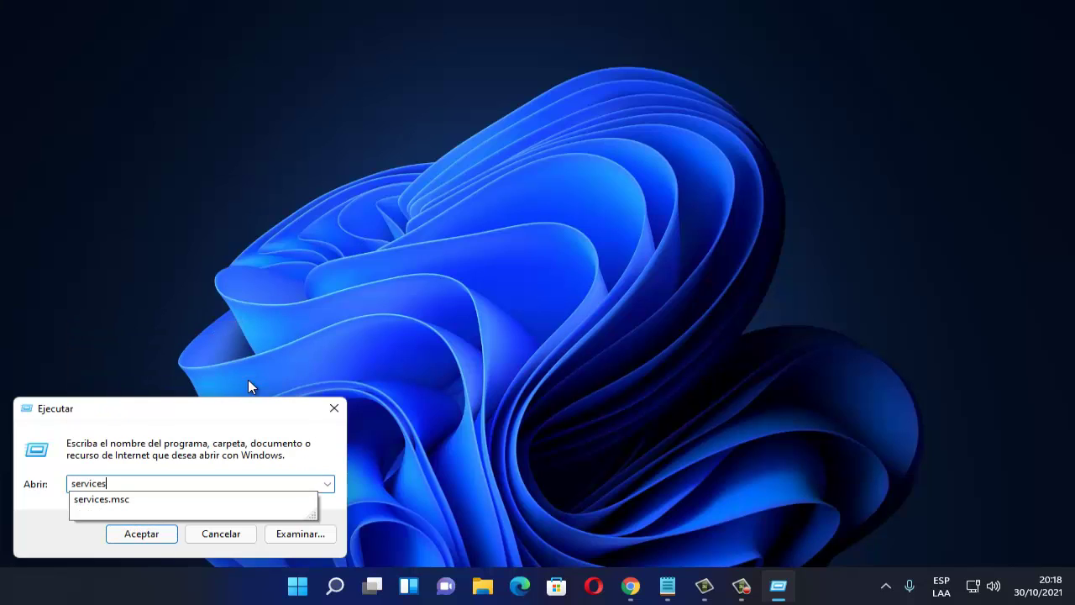
{"action": "type", "text": ".msc"}
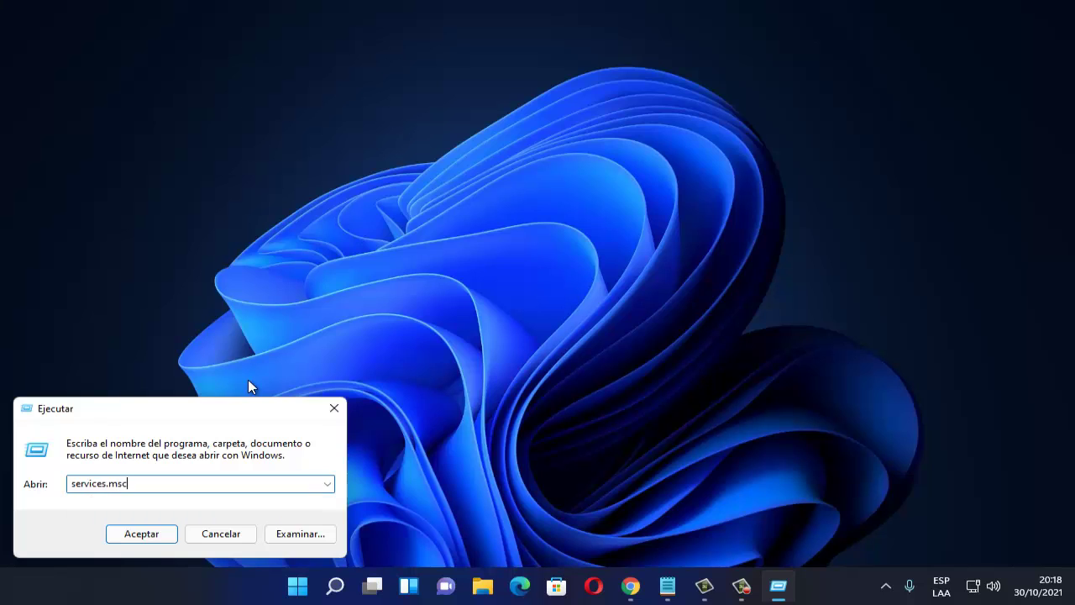
{"action": "left_click", "coordinate": [141, 534]}
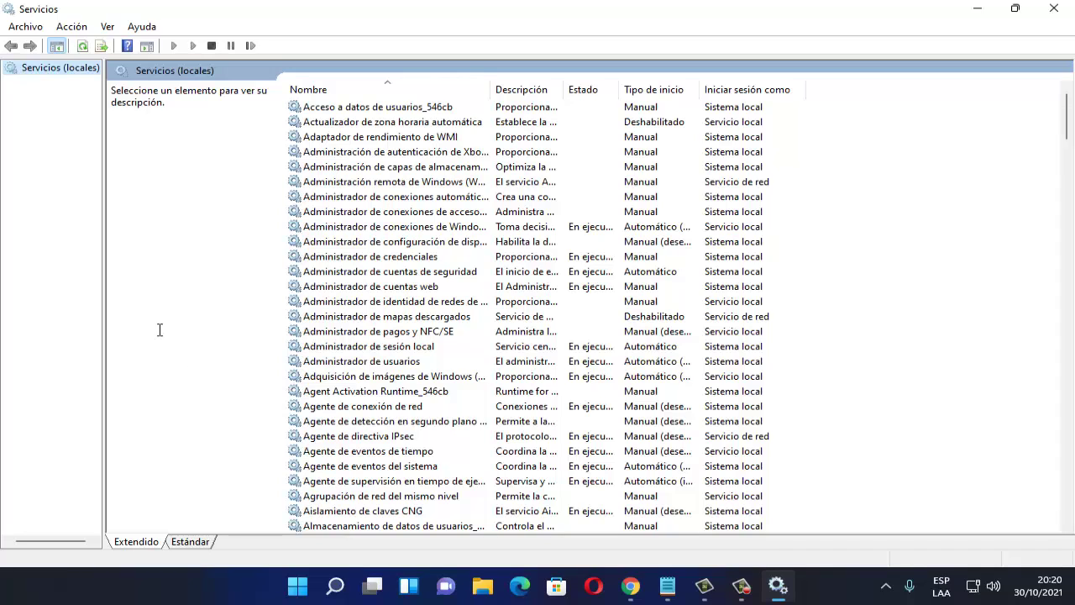
Set the Tipo de inicio of the Actualizador de zona horaria automática service to Automático and apply the change.
{"action": "left_click", "coordinate": [367, 125]}
{"action": "right_click", "coordinate": [367, 125]}
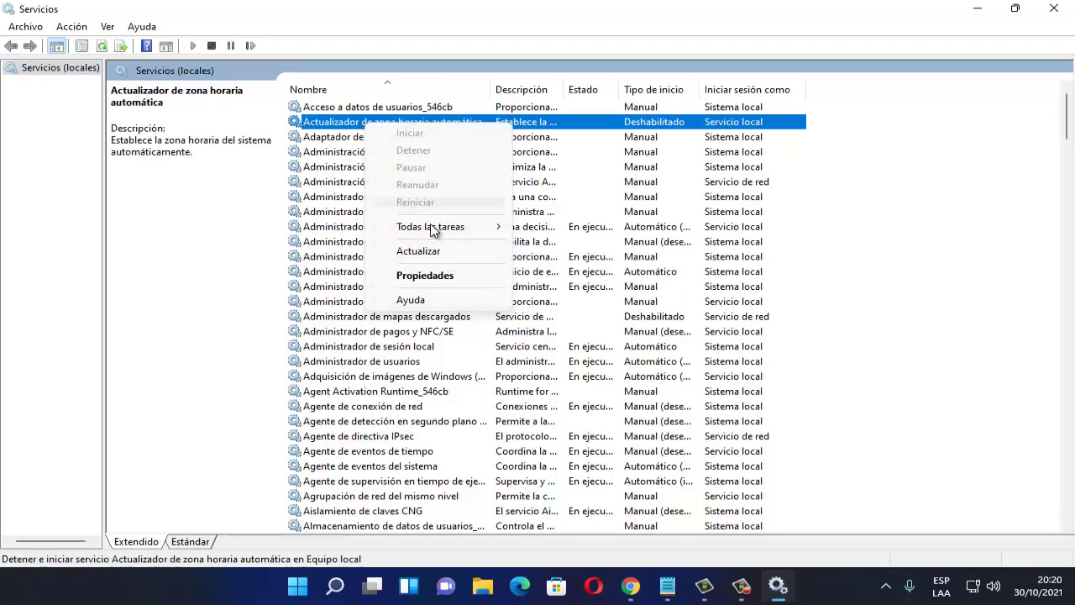
{"action": "left_click", "coordinate": [448, 277]}
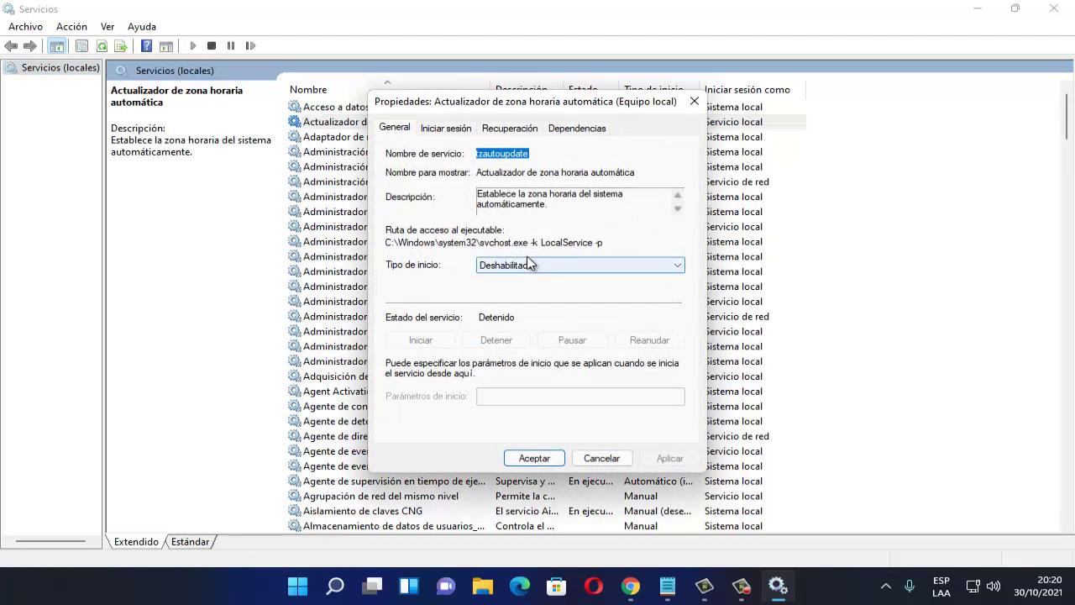
{"action": "left_click", "coordinate": [547, 267]}
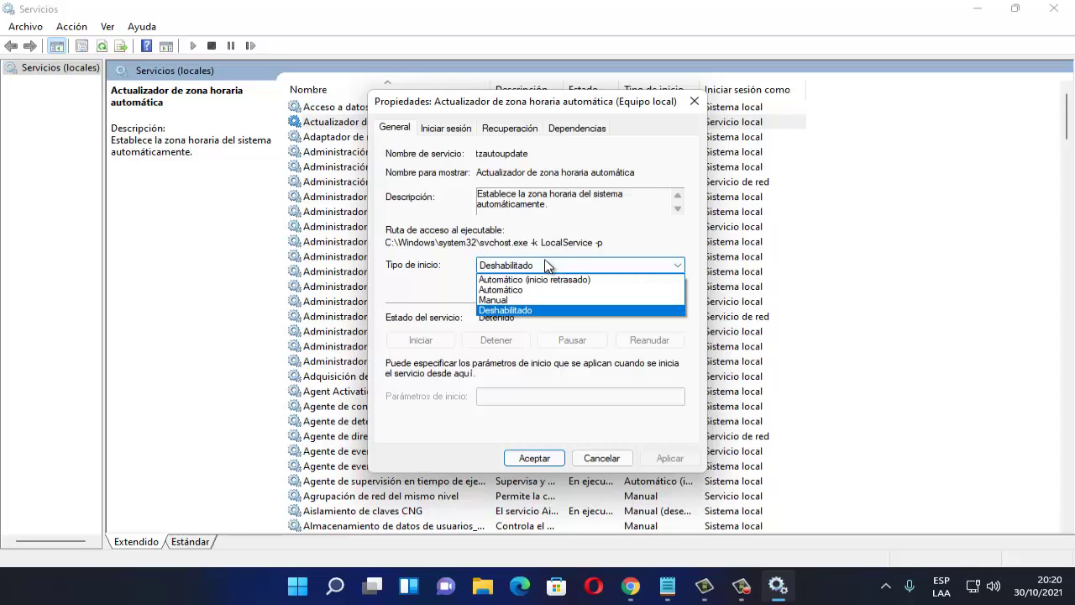
{"action": "left_click", "coordinate": [520, 290]}
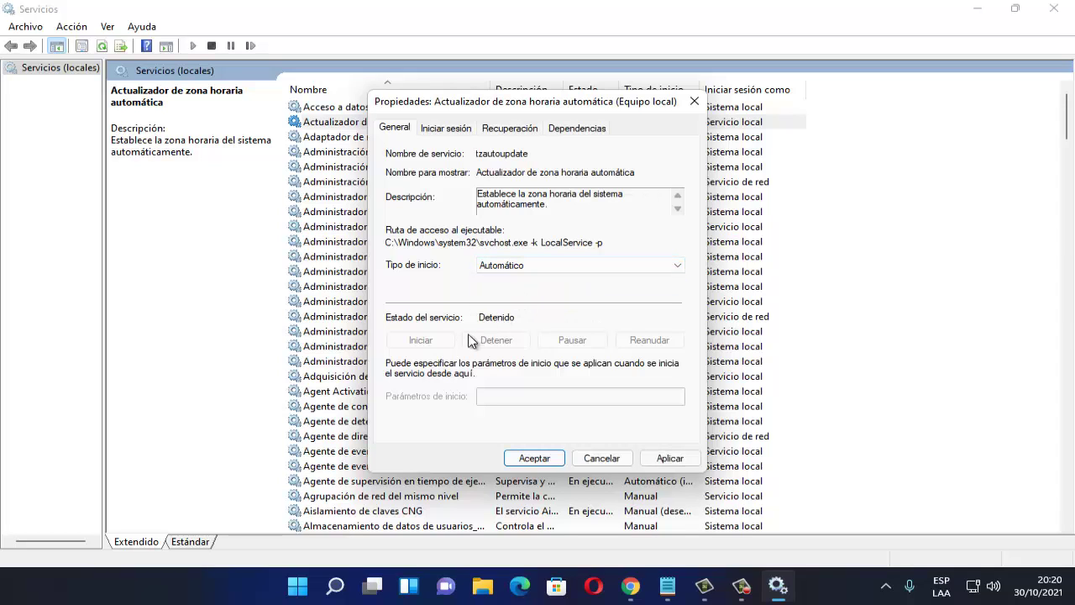
{"action": "left_click", "coordinate": [670, 458]}
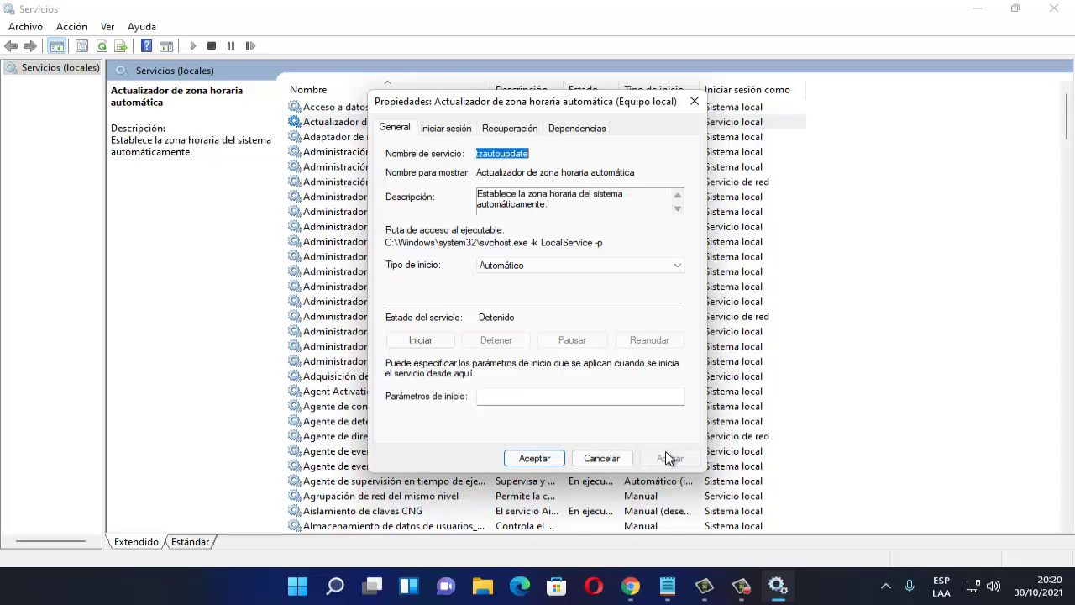
Try to start the Actualizador de zona horaria automática service, dismiss the notice and accept the service's properties.
{"action": "left_click", "coordinate": [421, 340]}
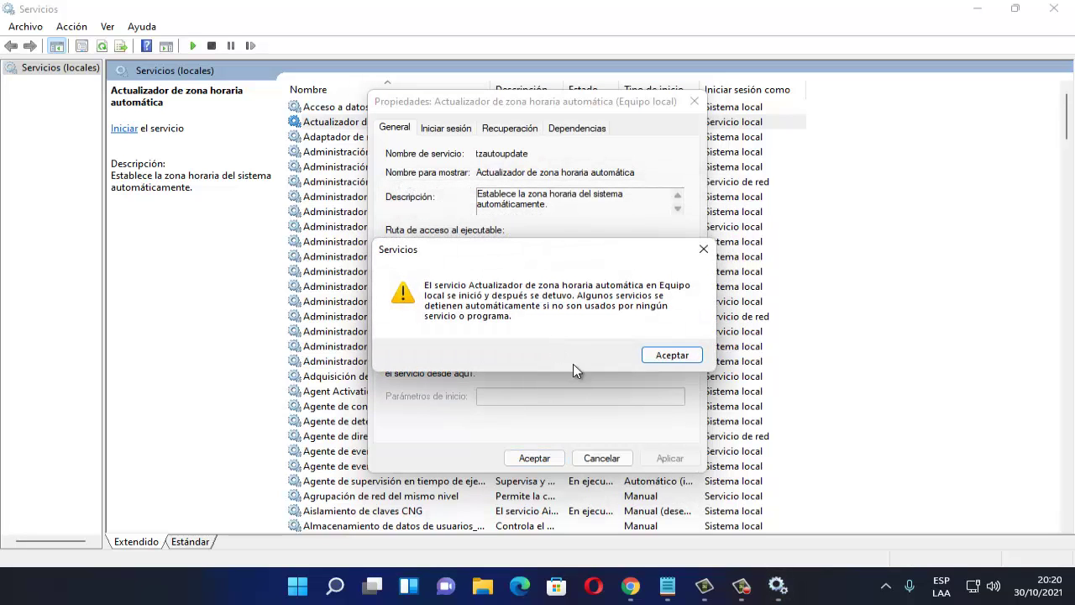
{"action": "left_click", "coordinate": [659, 353]}
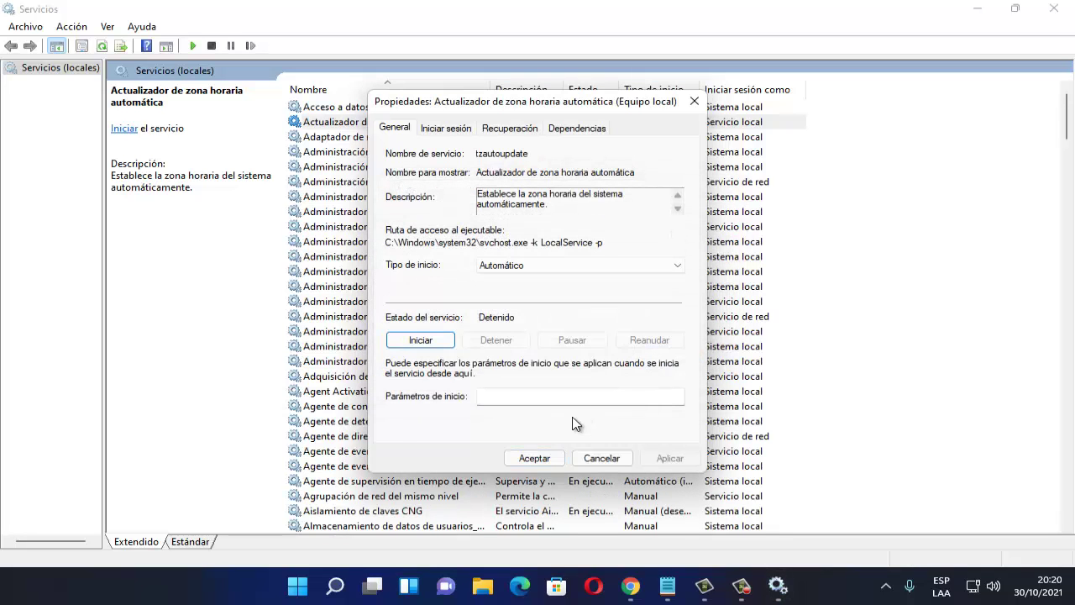
{"action": "left_click", "coordinate": [547, 459]}
Look through the services list for the Windows Time service.
{"action": "scroll", "coordinate": [503, 344], "scroll_direction": "down", "scroll_amount": 20}
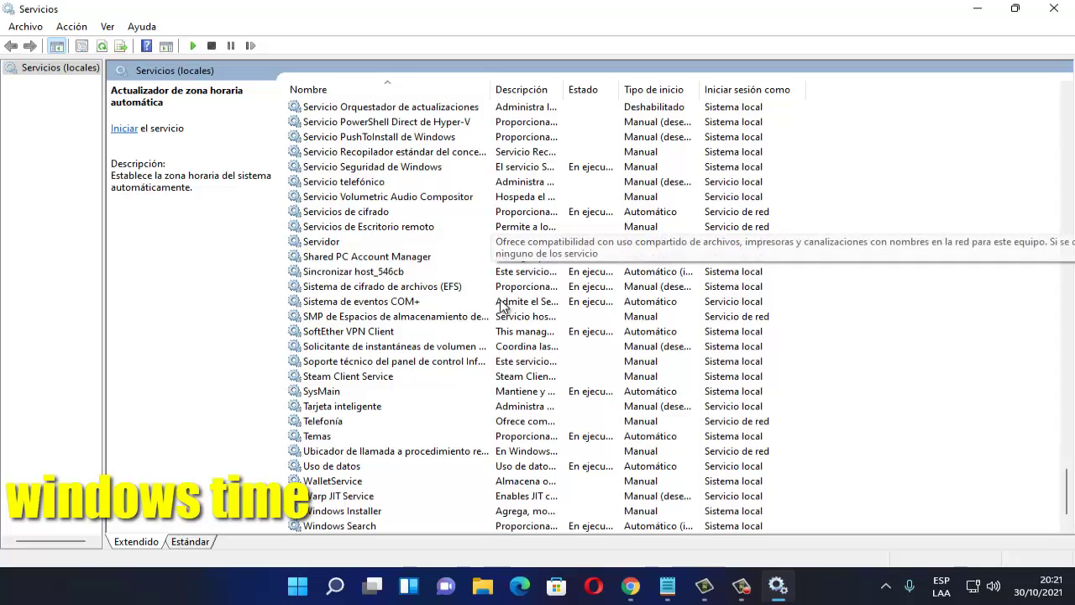
{"action": "scroll", "coordinate": [485, 370], "scroll_direction": "down", "scroll_amount": 1}
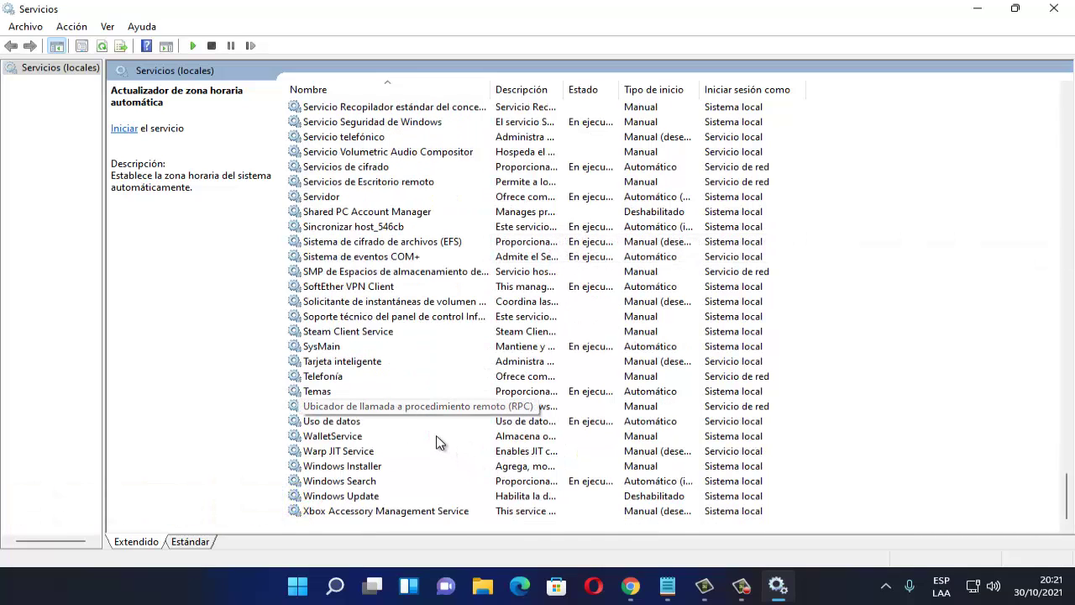
{"action": "scroll", "coordinate": [436, 435], "scroll_direction": "up", "scroll_amount": 10}
{"action": "scroll", "coordinate": [436, 435], "scroll_direction": "up", "scroll_amount": 20}
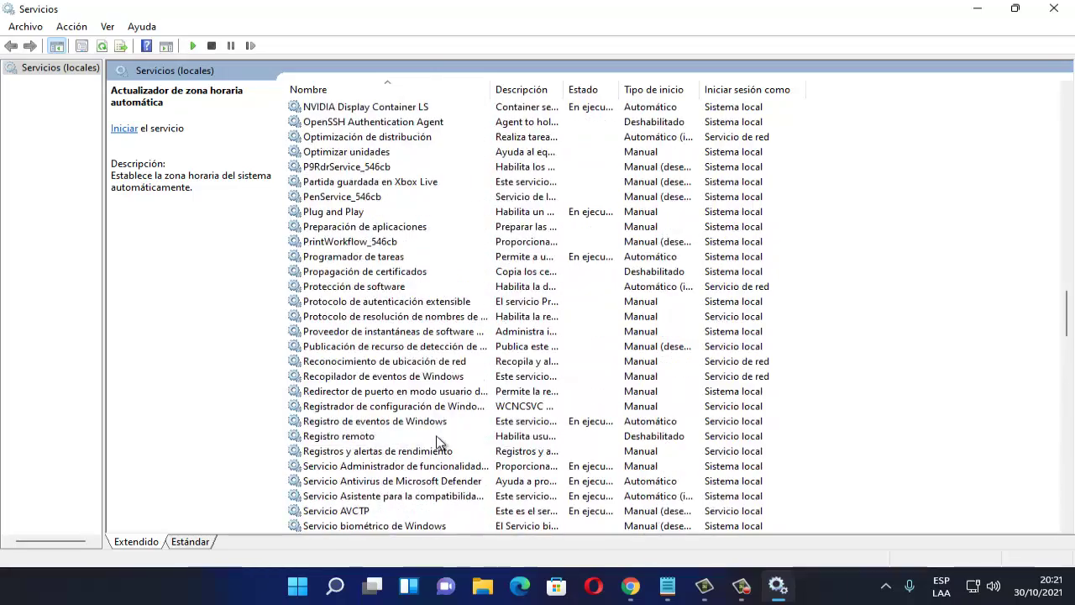
{"action": "scroll", "coordinate": [436, 443], "scroll_direction": "up", "scroll_amount": 20}
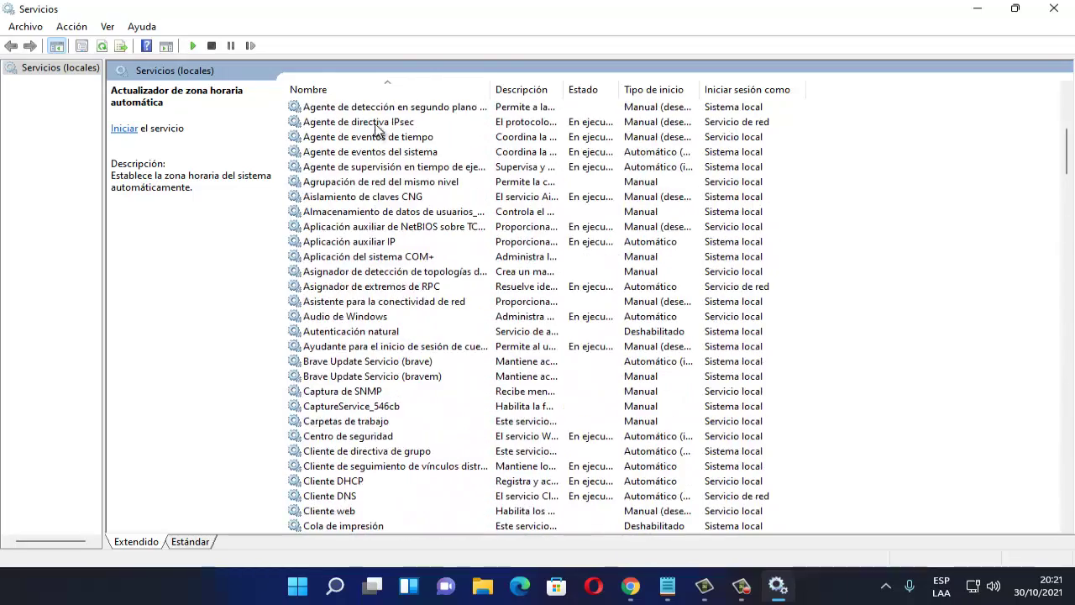